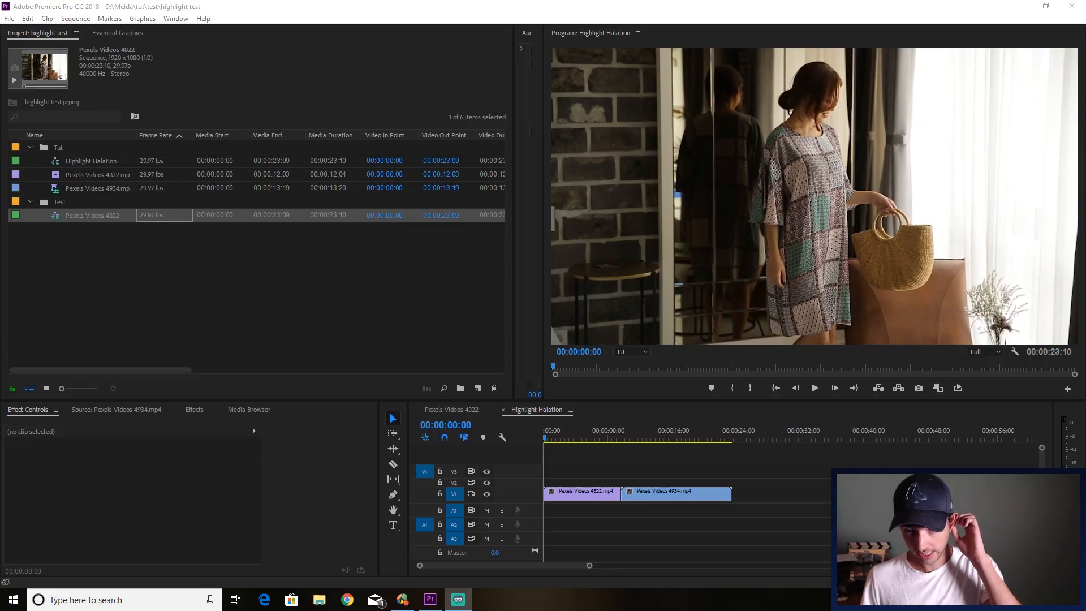
Duplicate both clips on V1 onto tracks V2 and V3, aligned directly above the originals
{"action": "left_click", "coordinate": [589, 440]}
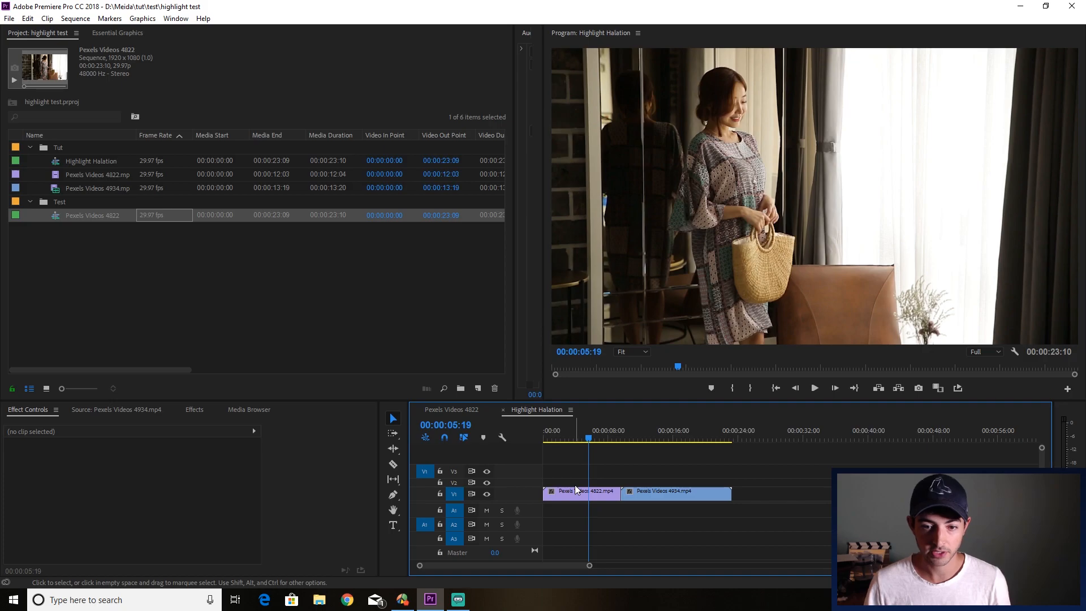
{"action": "left_click", "coordinate": [571, 491]}
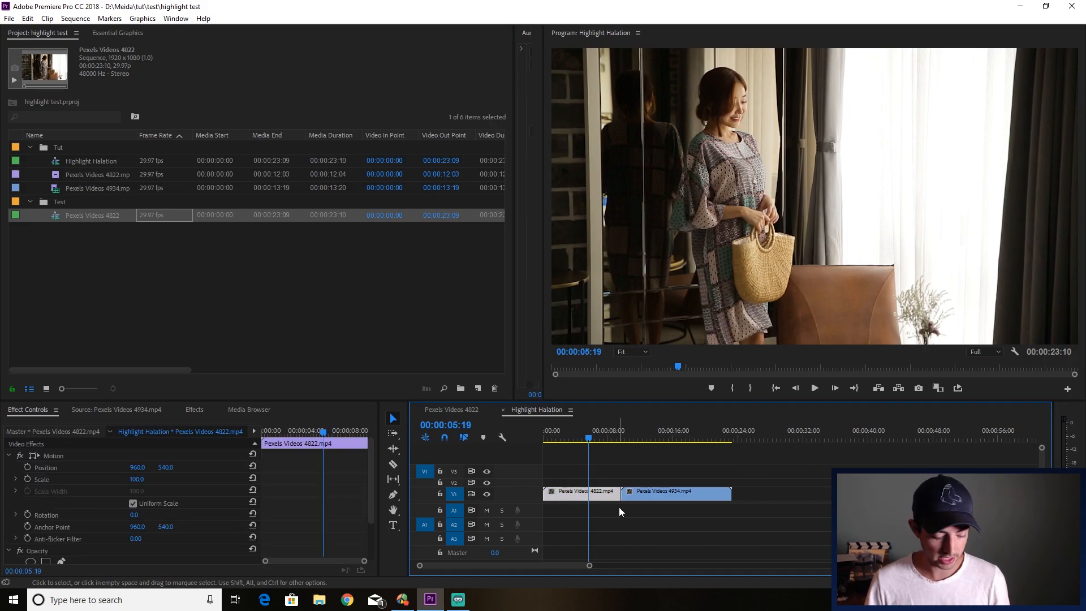
{"action": "left_click_drag", "start_coordinate": [588, 493], "coordinate": [645, 471]}
{"action": "left_click", "coordinate": [781, 519]}
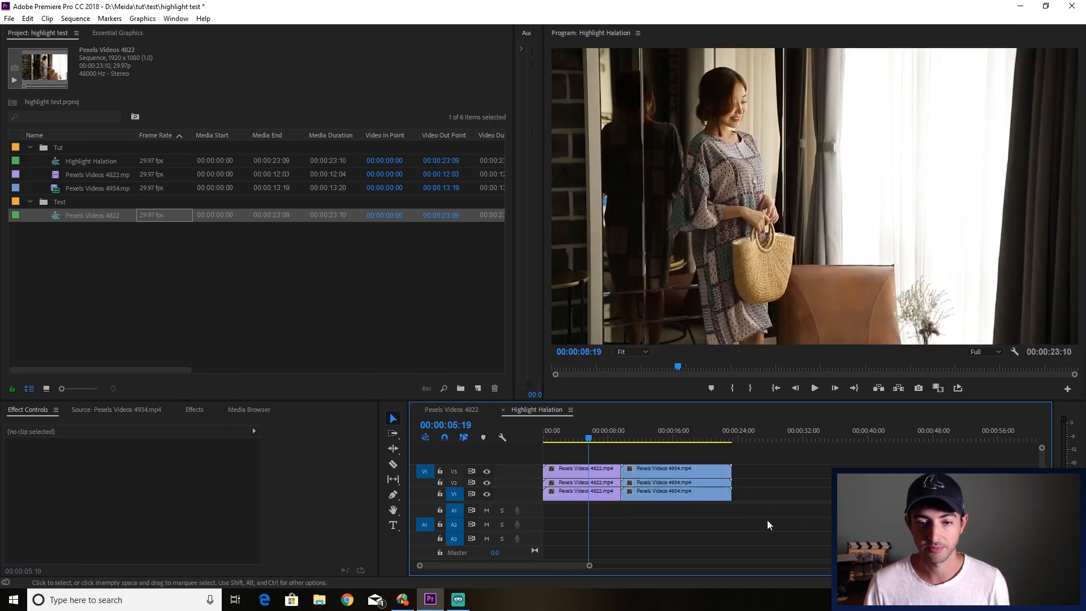
Find the Track Matte Key effect and apply it to the first clip on V2
{"action": "left_click", "coordinate": [589, 480]}
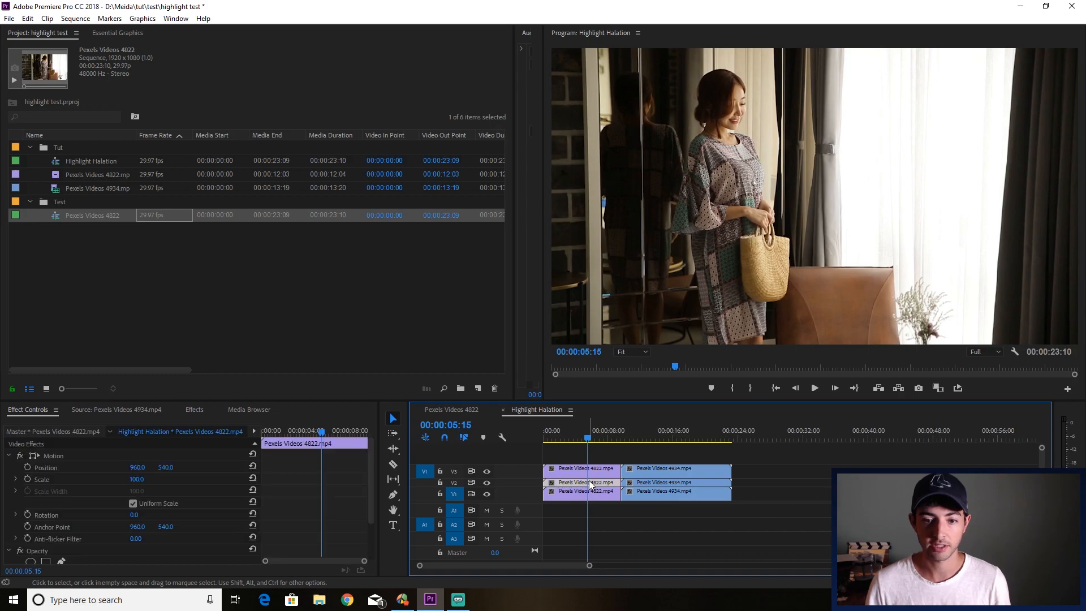
{"action": "left_click", "coordinate": [194, 410]}
{"action": "left_click", "coordinate": [90, 424]}
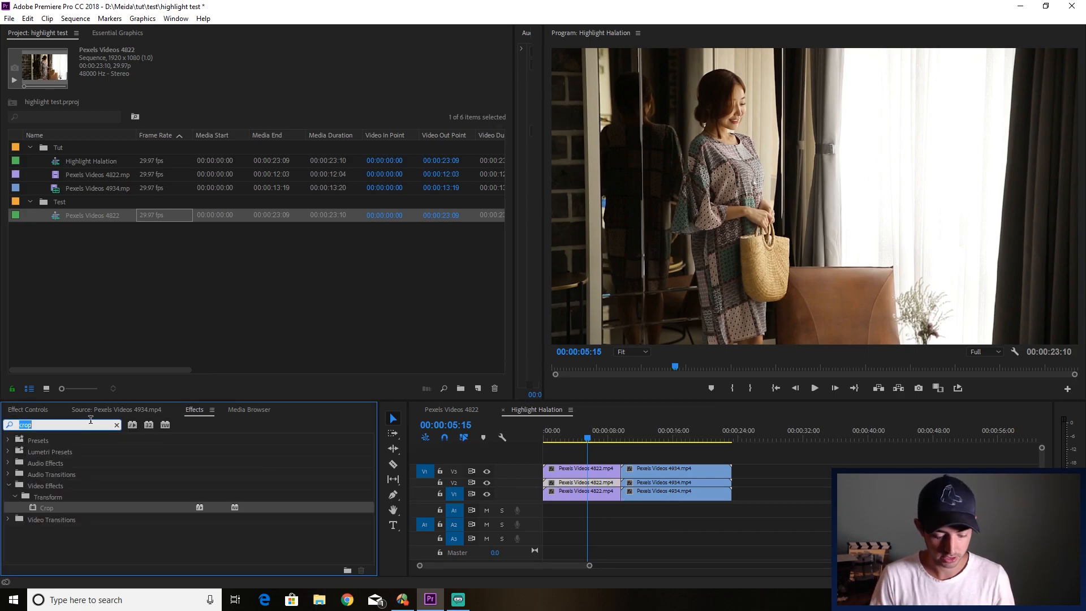
{"action": "type", "text": "track"}
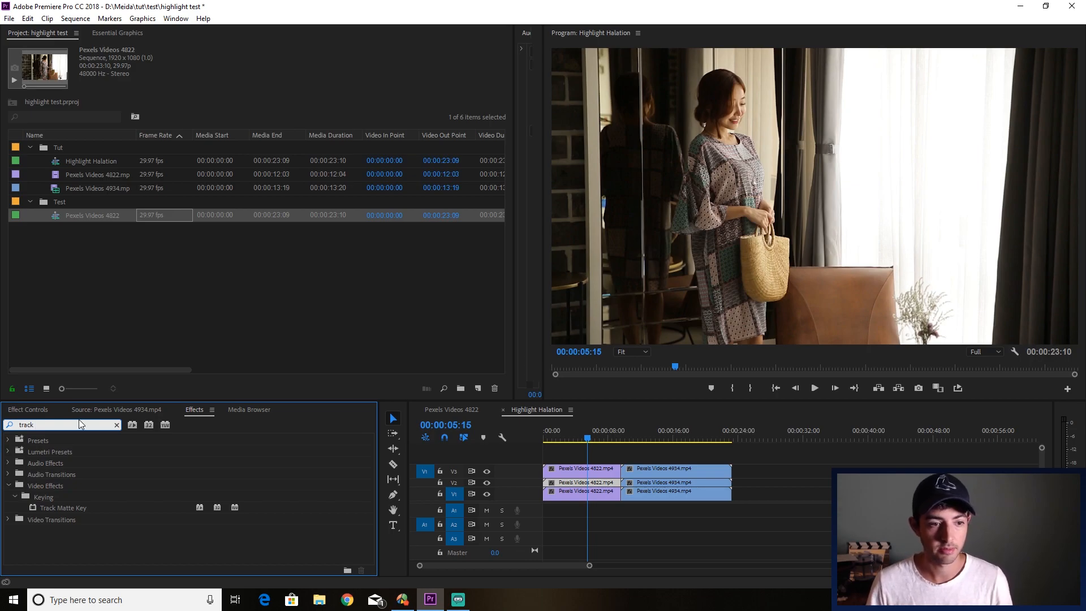
{"action": "left_click_drag", "start_coordinate": [53, 507], "coordinate": [595, 487]}
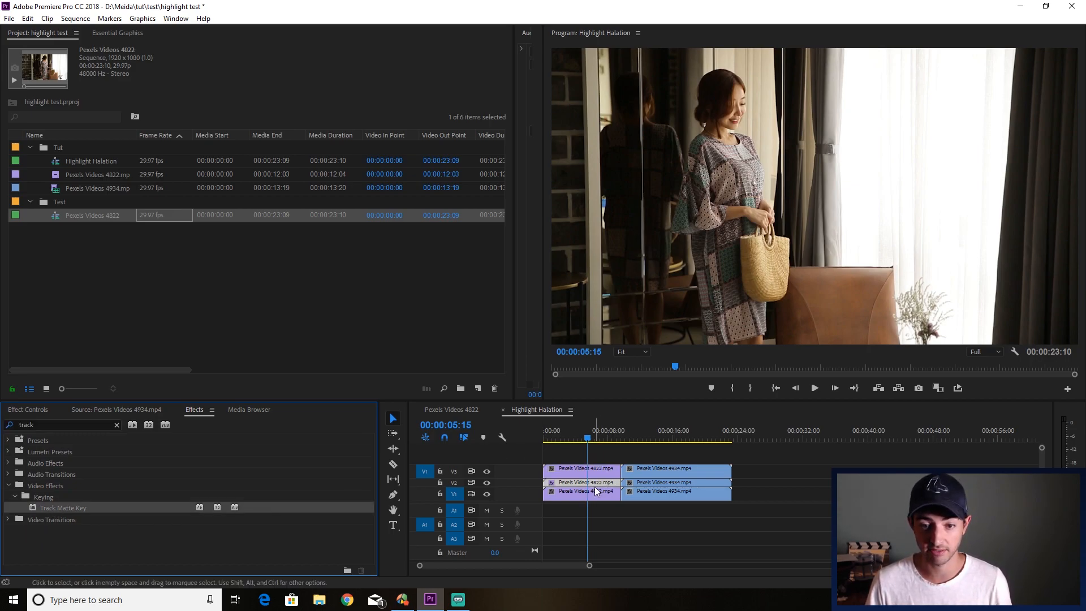
Set the Track Matte Key's matte to Video 3, keeping Matte Luma as the compositing mode
{"action": "left_click", "coordinate": [32, 411]}
{"action": "scroll", "coordinate": [240, 514], "scroll_direction": "down", "scroll_amount": 3}
{"action": "left_click", "coordinate": [164, 532]}
{"action": "left_click", "coordinate": [171, 555]}
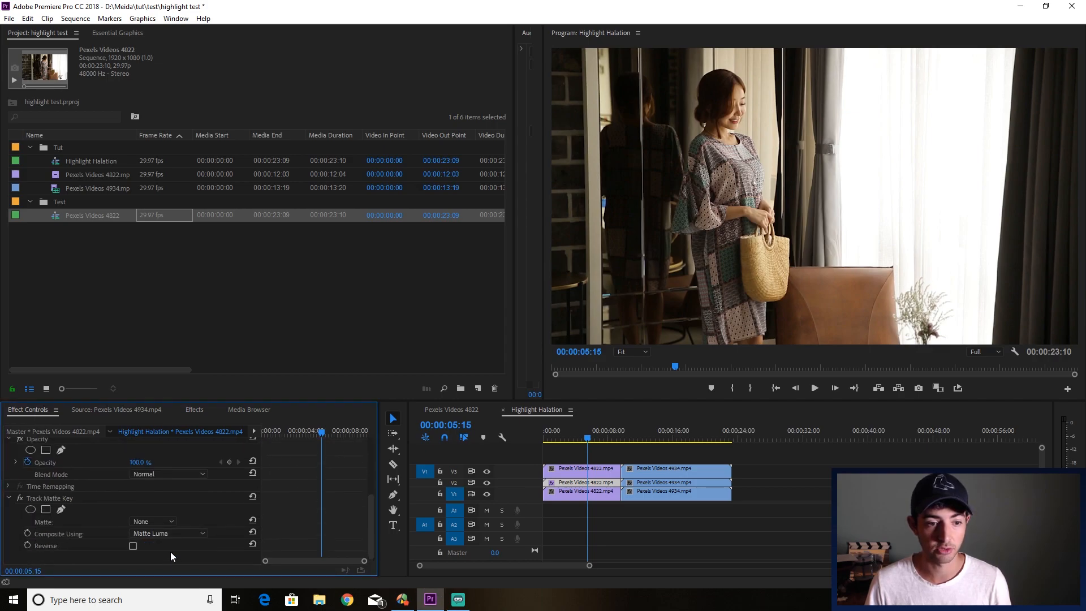
{"action": "left_click", "coordinate": [156, 521]}
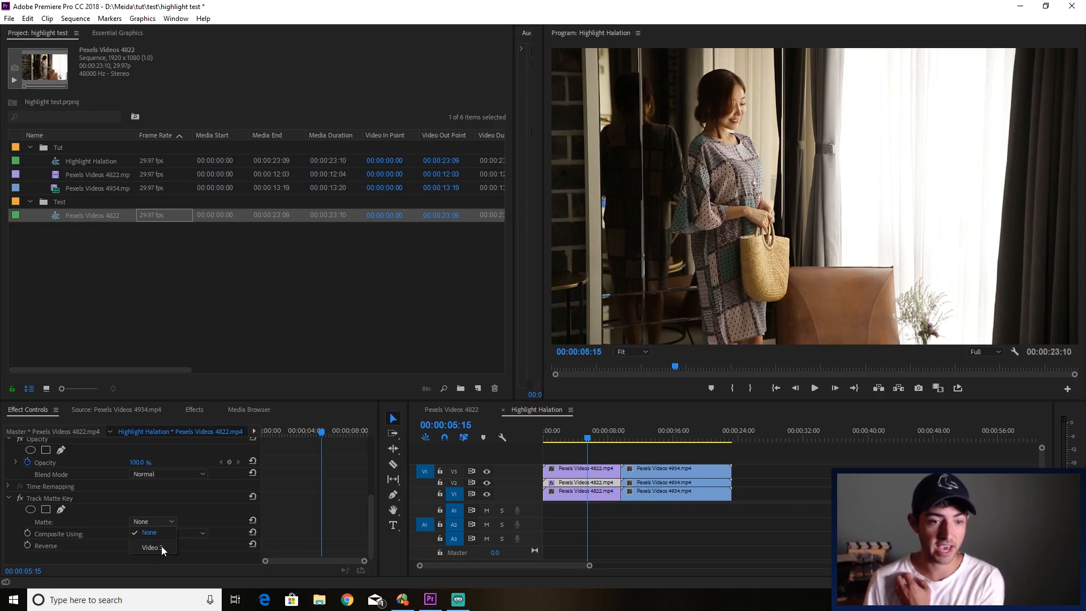
{"action": "left_click", "coordinate": [161, 547]}
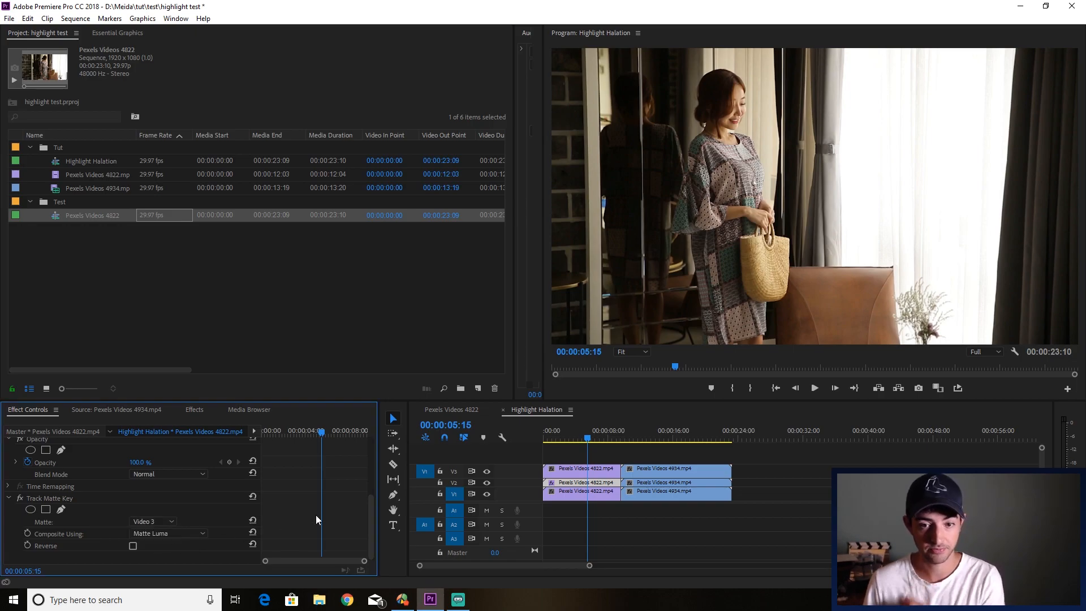
Apply Brightness & Contrast to the first clip on V3 with brightness -100 and contrast 100
{"action": "left_click", "coordinate": [579, 470]}
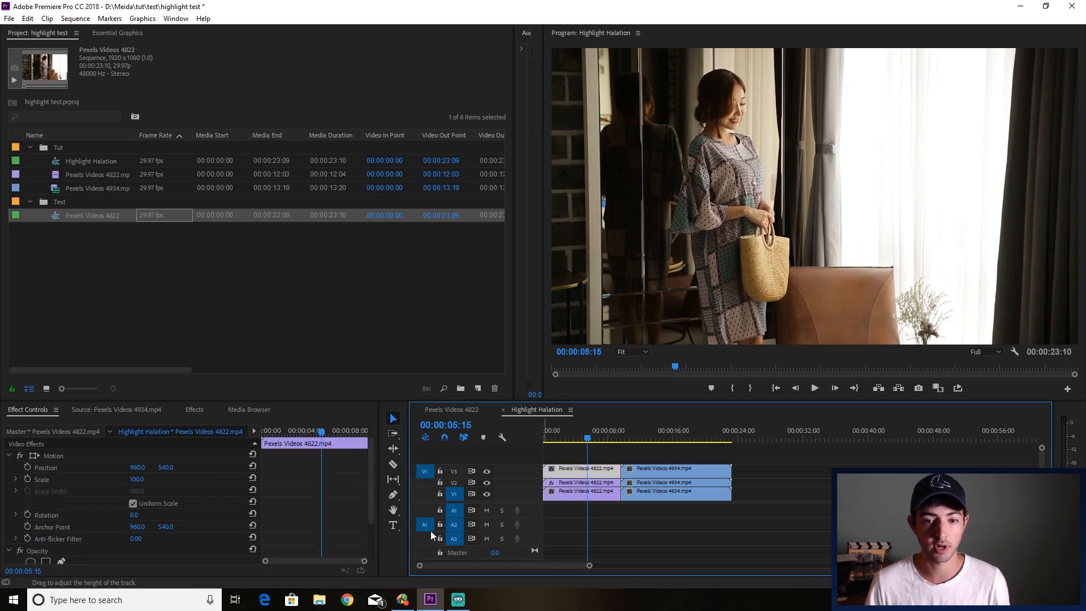
{"action": "key", "text": "shift+7"}
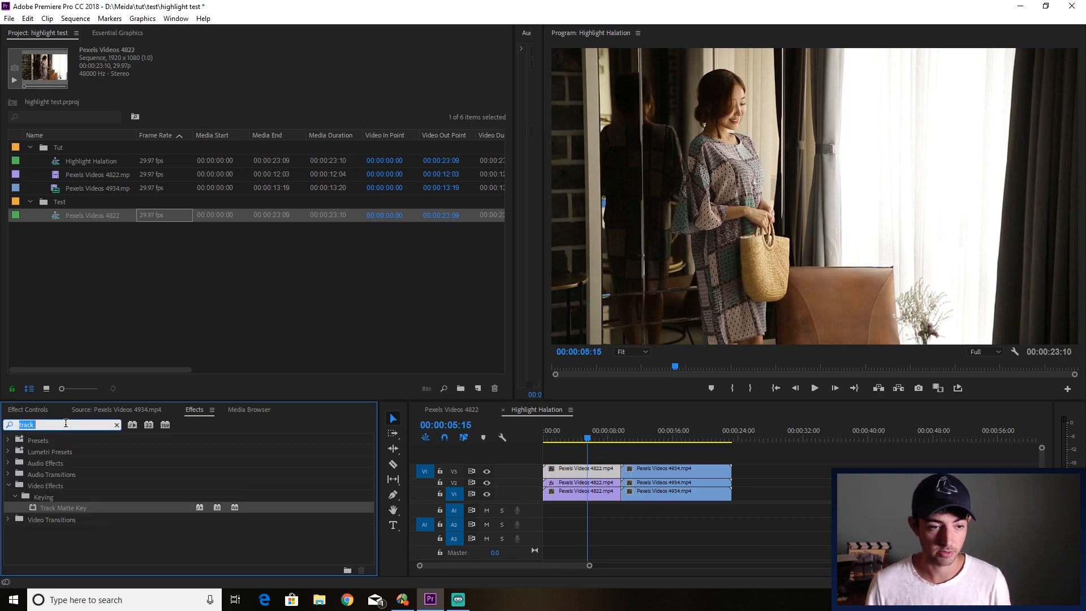
{"action": "type", "text": "bright"}
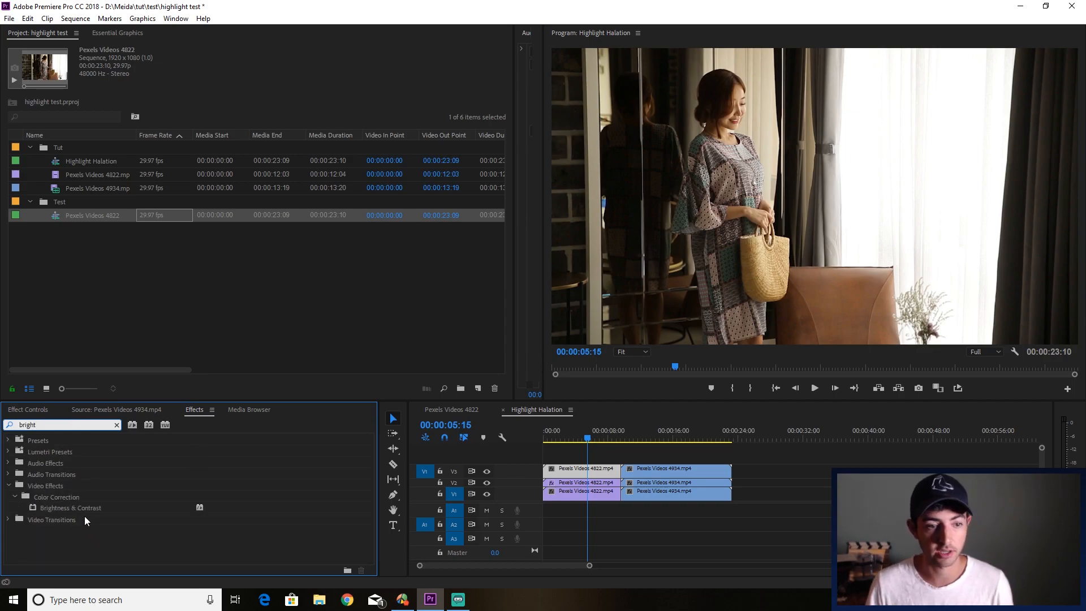
{"action": "left_click_drag", "start_coordinate": [87, 509], "coordinate": [569, 470]}
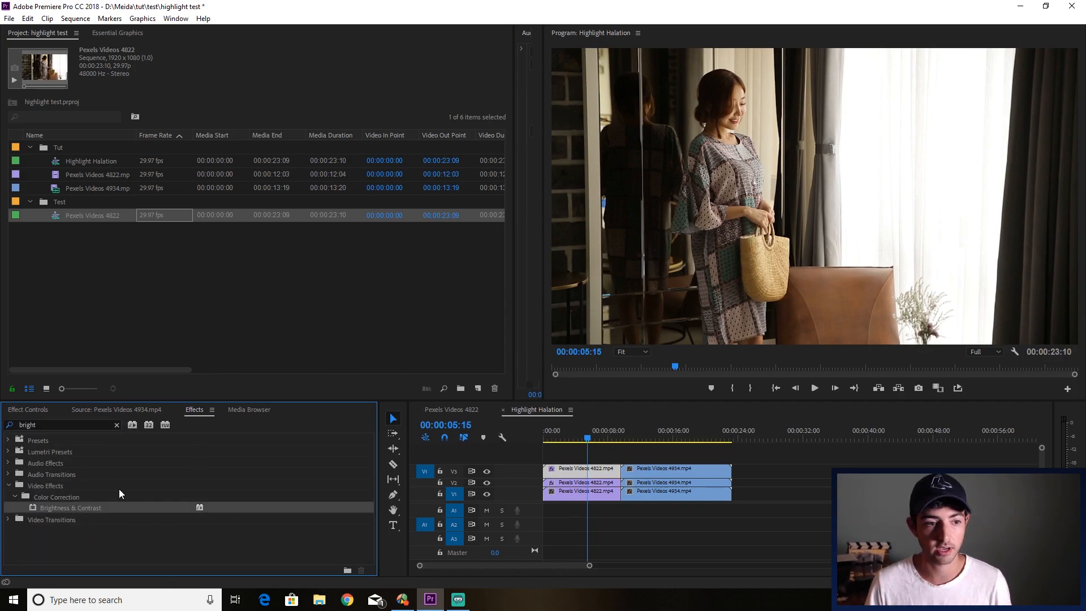
{"action": "left_click", "coordinate": [29, 405]}
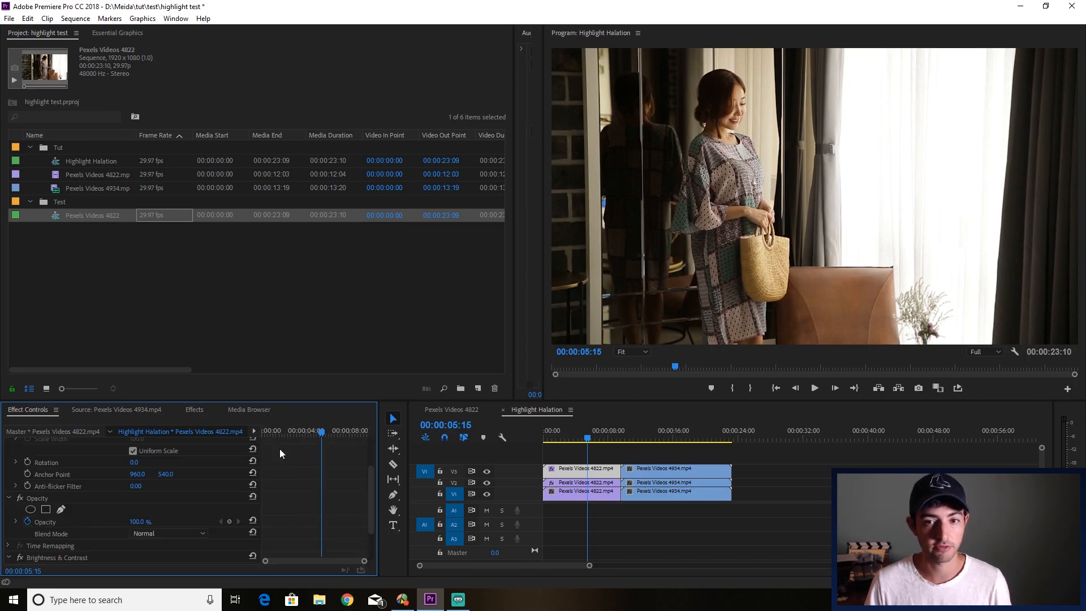
{"action": "scroll", "coordinate": [300, 501], "scroll_direction": "down", "scroll_amount": 2}
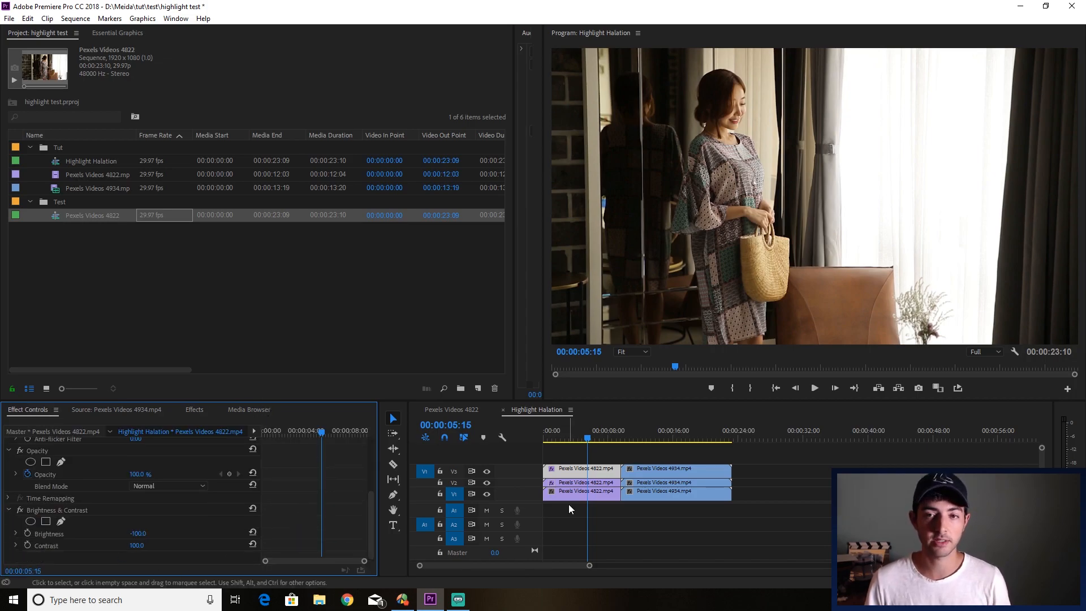
{"action": "key", "text": "ctrl+s"}
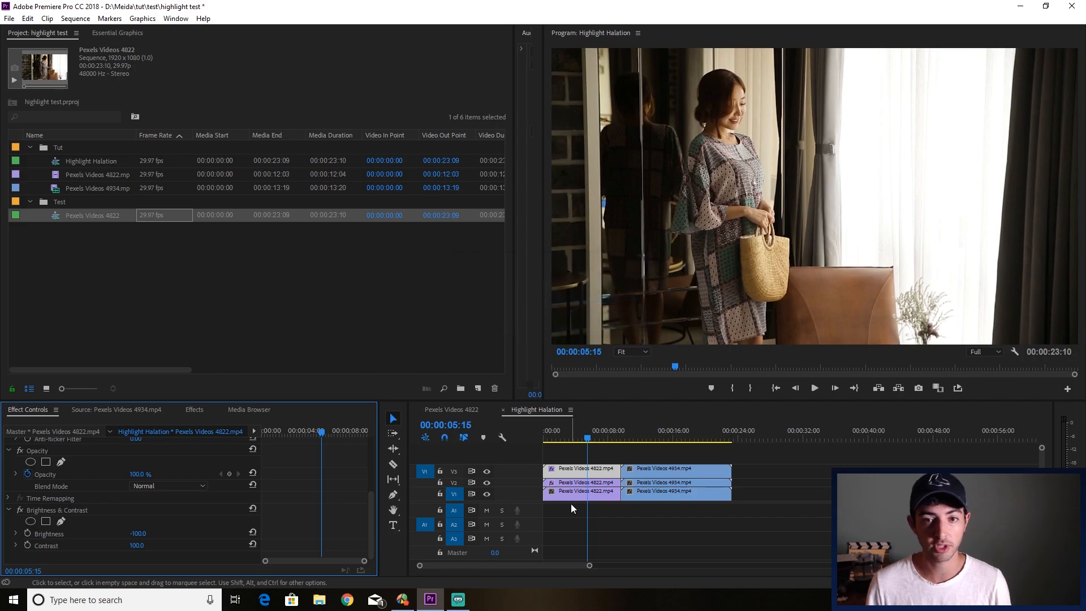
Hide track V2 to expose the matte, and apply the Tint effect to the first clip on V3
{"action": "left_click", "coordinate": [486, 484]}
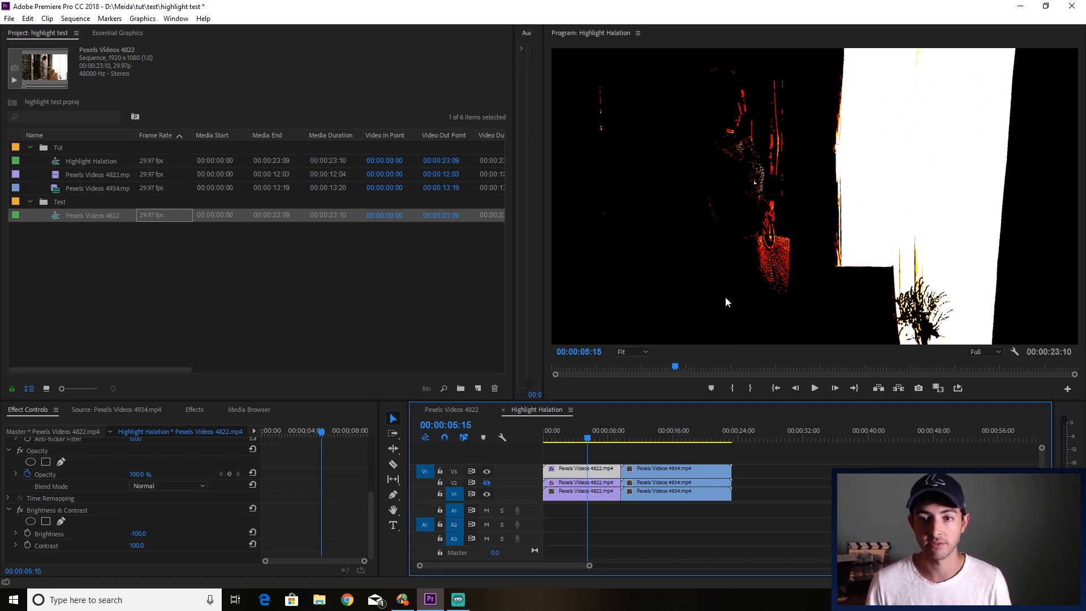
{"action": "left_click", "coordinate": [193, 410]}
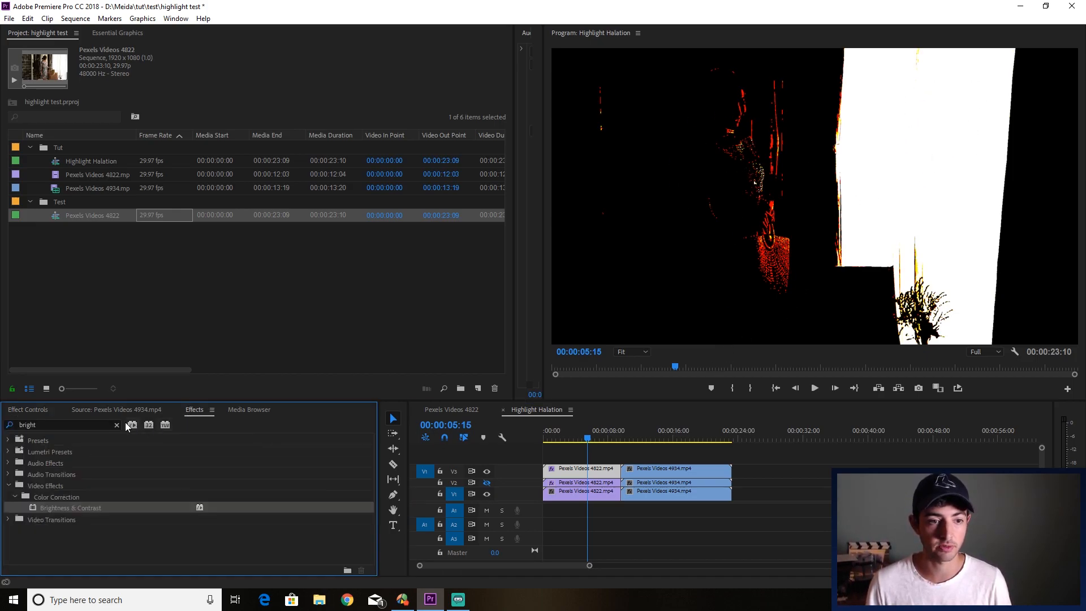
{"action": "left_click", "coordinate": [56, 422]}
{"action": "type", "text": "tint"}
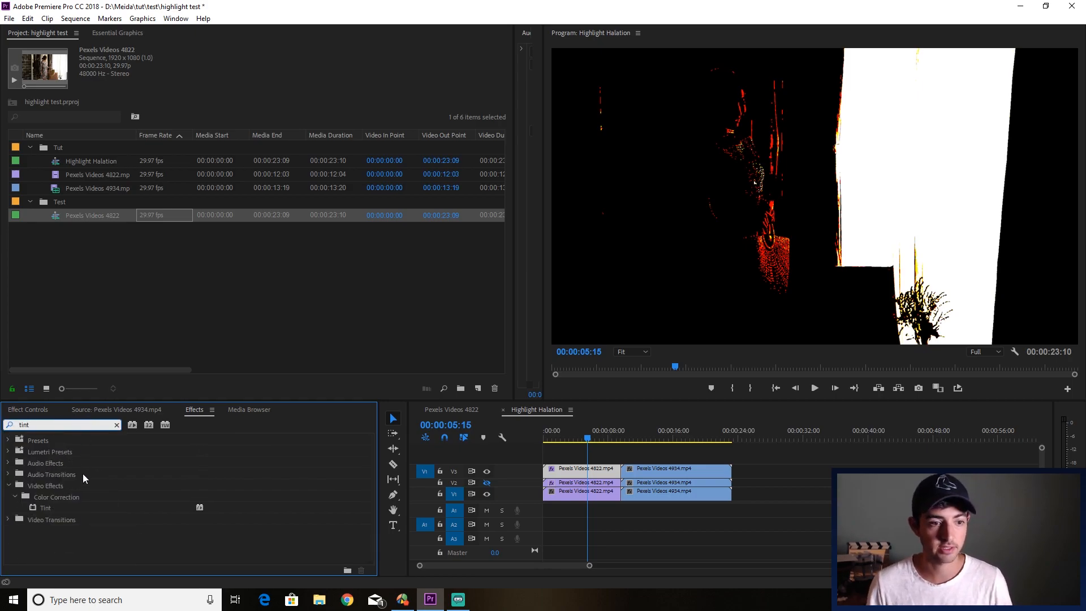
{"action": "left_click_drag", "start_coordinate": [46, 507], "coordinate": [588, 470]}
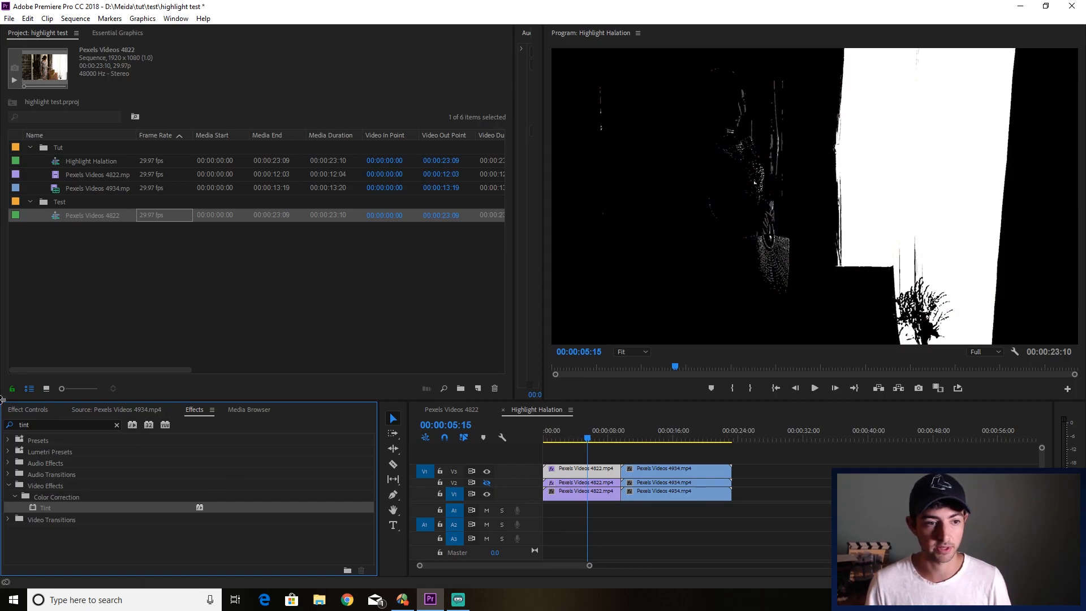
Find the Gaussian Blur effect and apply it to the first clip on V3
{"action": "left_click", "coordinate": [99, 423]}
{"action": "type", "text": "gau"}
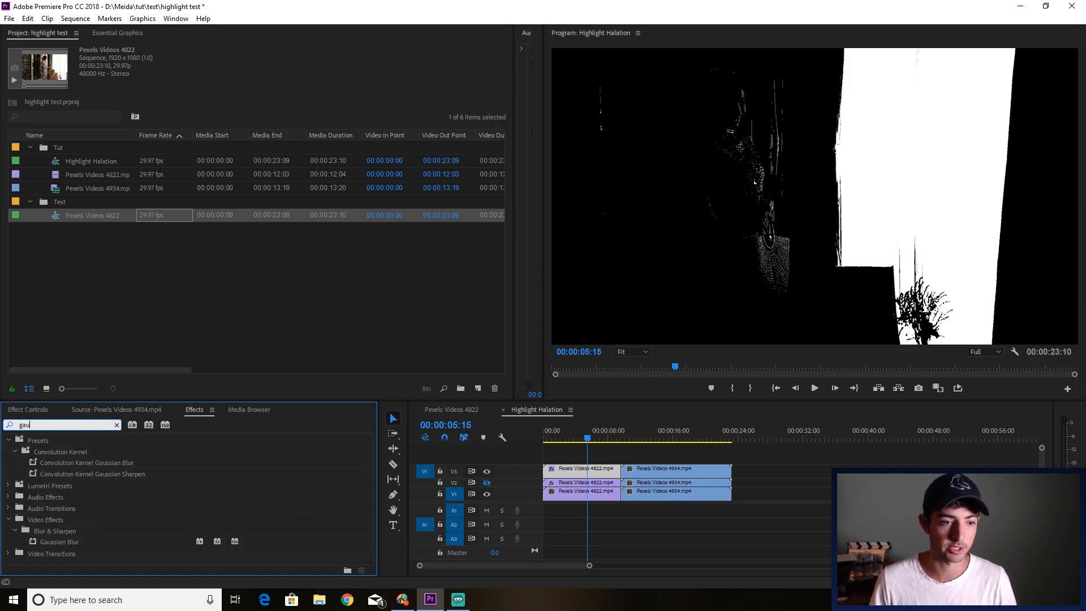
{"action": "left_click", "coordinate": [58, 542]}
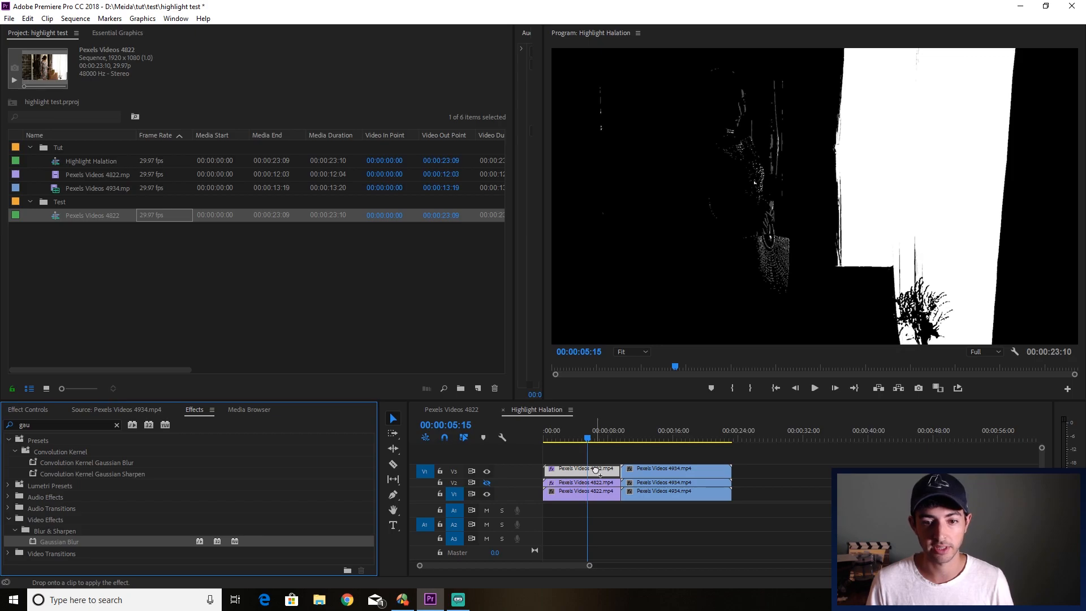
Set the V3 clip's Gaussian Blur blurriness to 16 and enable Repeat Edge Pixels
{"action": "left_click", "coordinate": [28, 409]}
{"action": "scroll", "coordinate": [230, 518], "scroll_direction": "down", "scroll_amount": 5}
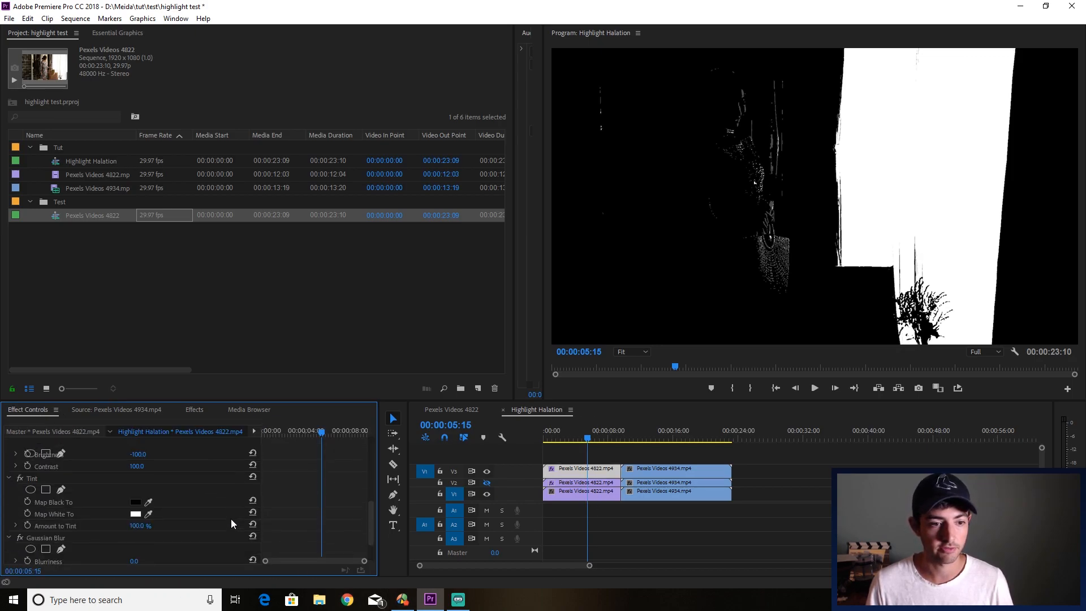
{"action": "left_click_drag", "start_coordinate": [130, 520], "coordinate": [145, 522]}
{"action": "left_click", "coordinate": [145, 522]}
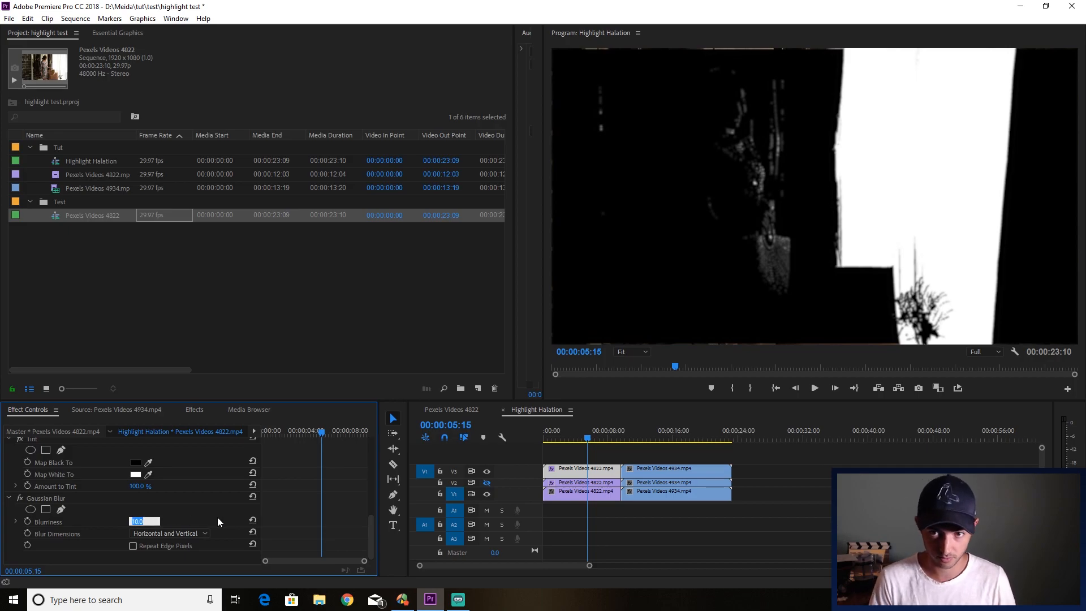
{"action": "type", "text": "16"}
{"action": "key", "text": "Return"}
{"action": "left_click", "coordinate": [134, 546]}
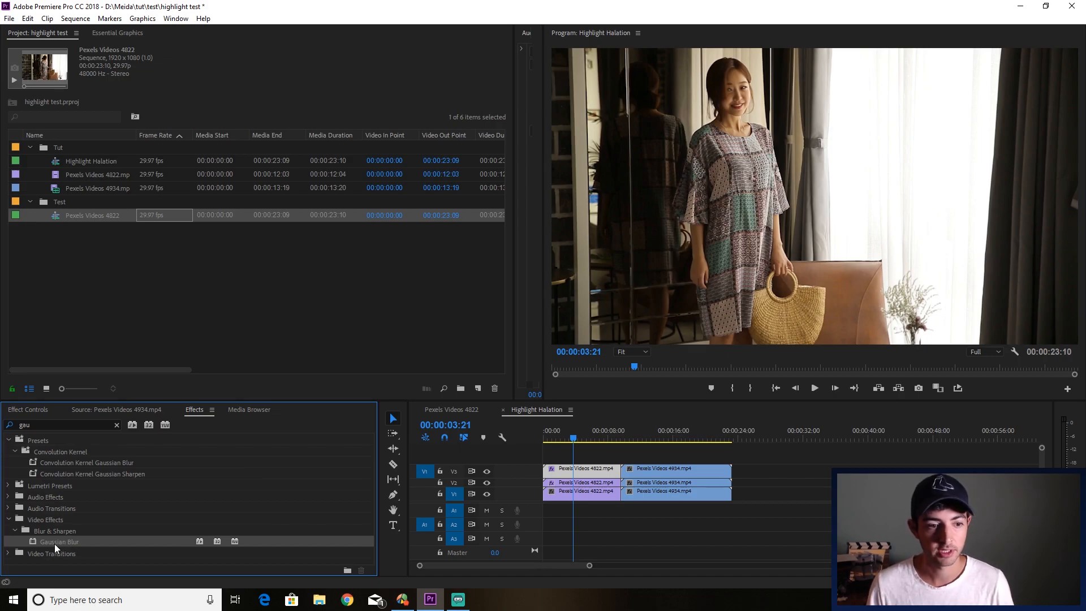
Apply Gaussian Blur to the first clip on V2 and set its blurriness to 60
{"action": "left_click_drag", "start_coordinate": [55, 544], "coordinate": [596, 486]}
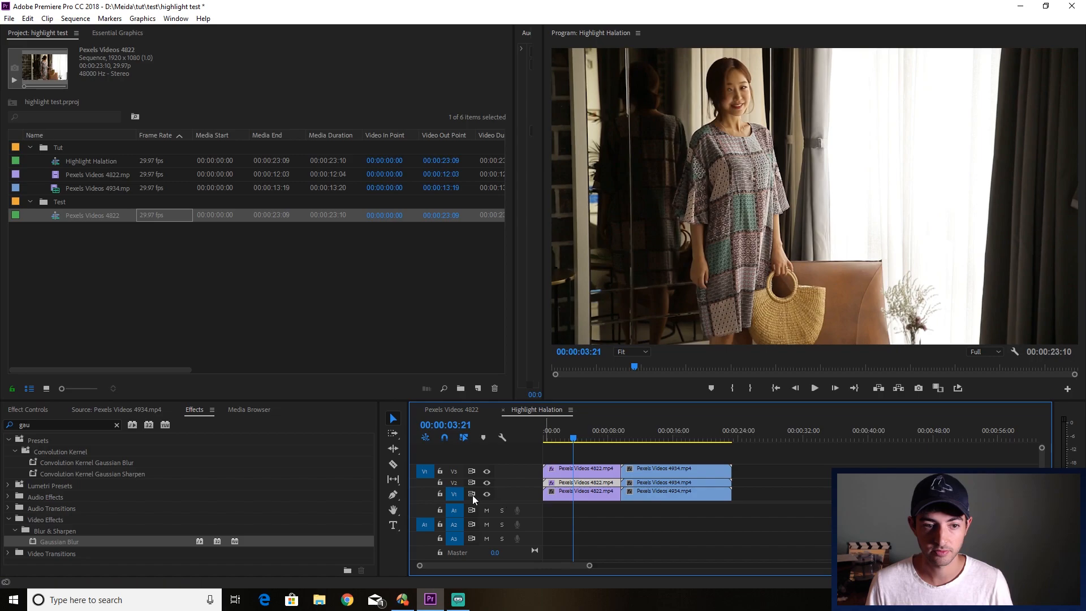
{"action": "left_click", "coordinate": [39, 413]}
{"action": "scroll", "coordinate": [322, 522], "scroll_direction": "down", "scroll_amount": 5}
{"action": "scroll", "coordinate": [322, 522], "scroll_direction": "down", "scroll_amount": 1}
{"action": "left_click_drag", "start_coordinate": [134, 521], "coordinate": [1075, 522]}
{"action": "left_click_drag", "start_coordinate": [996, 521], "coordinate": [163, 522]}
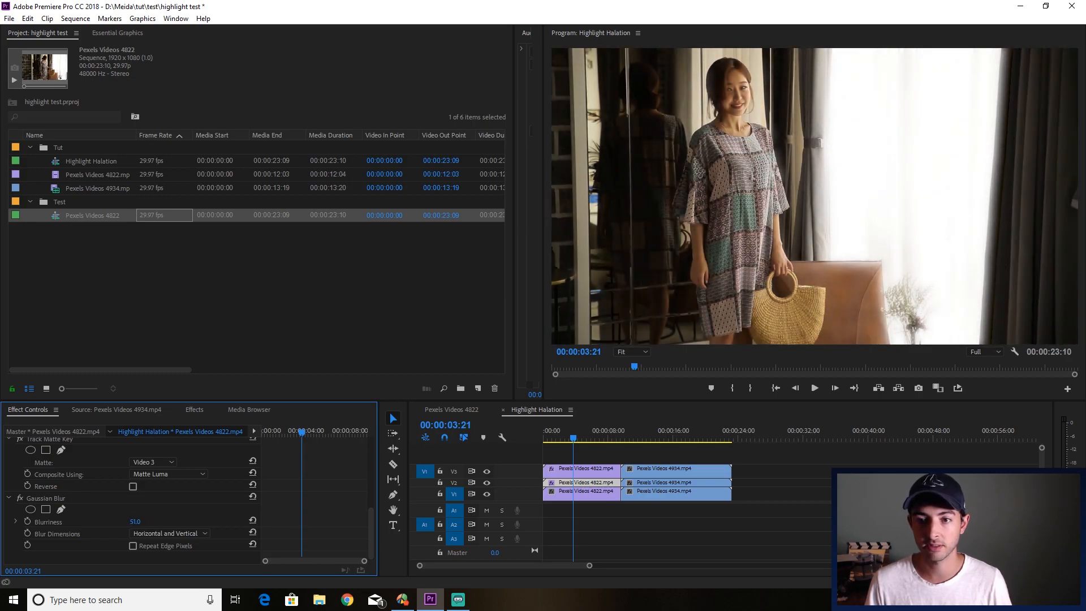
{"action": "left_click", "coordinate": [137, 521]}
{"action": "type", "text": "60"}
{"action": "key", "text": "Return"}
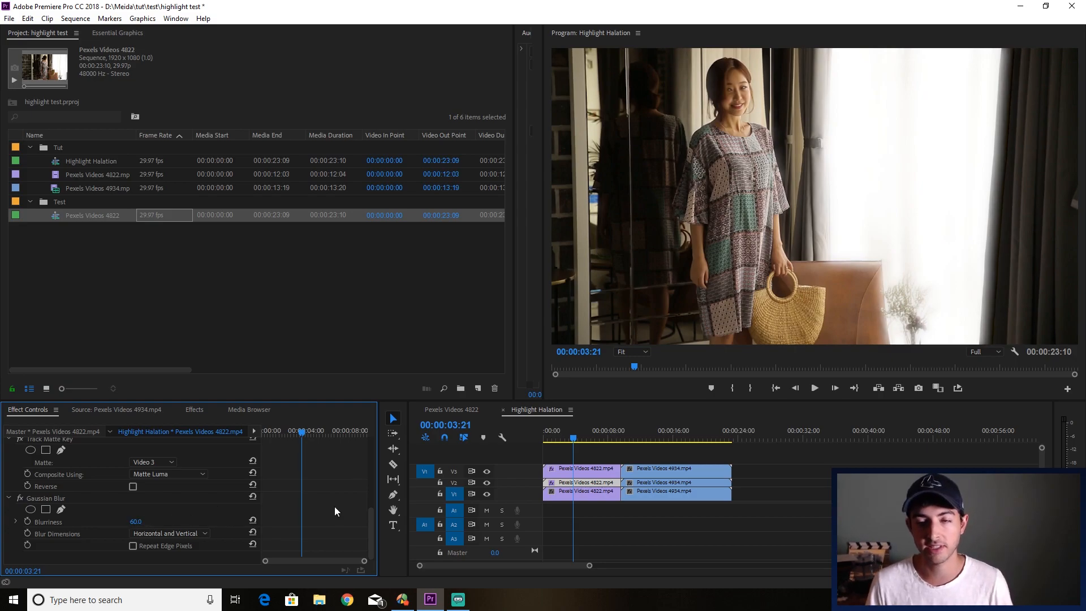
Play back part of the first clip to preview the highlight glow
{"action": "key", "text": "space"}
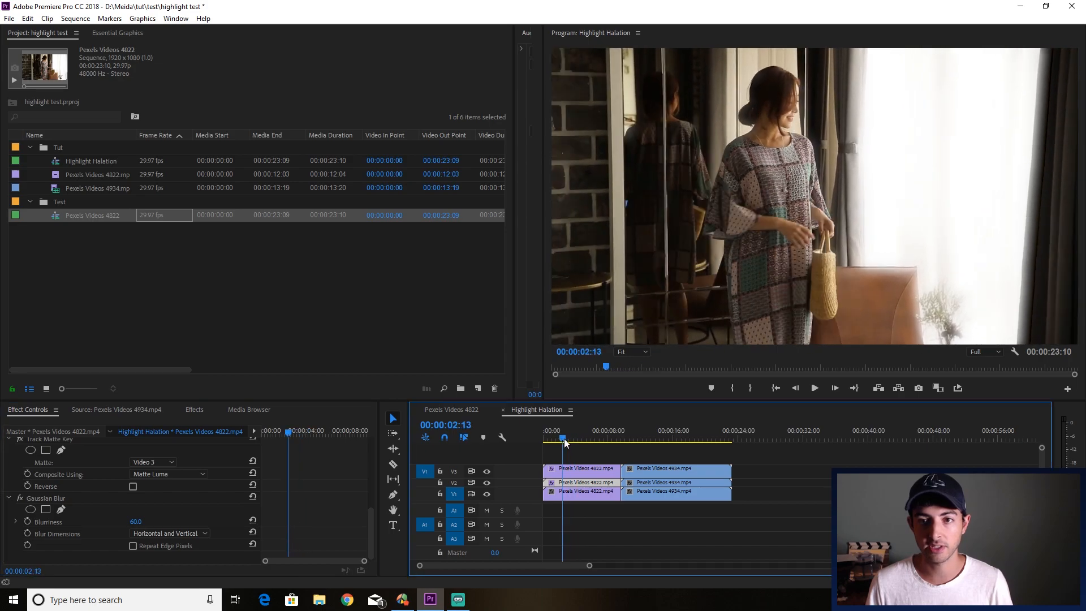
{"action": "key", "text": "space"}
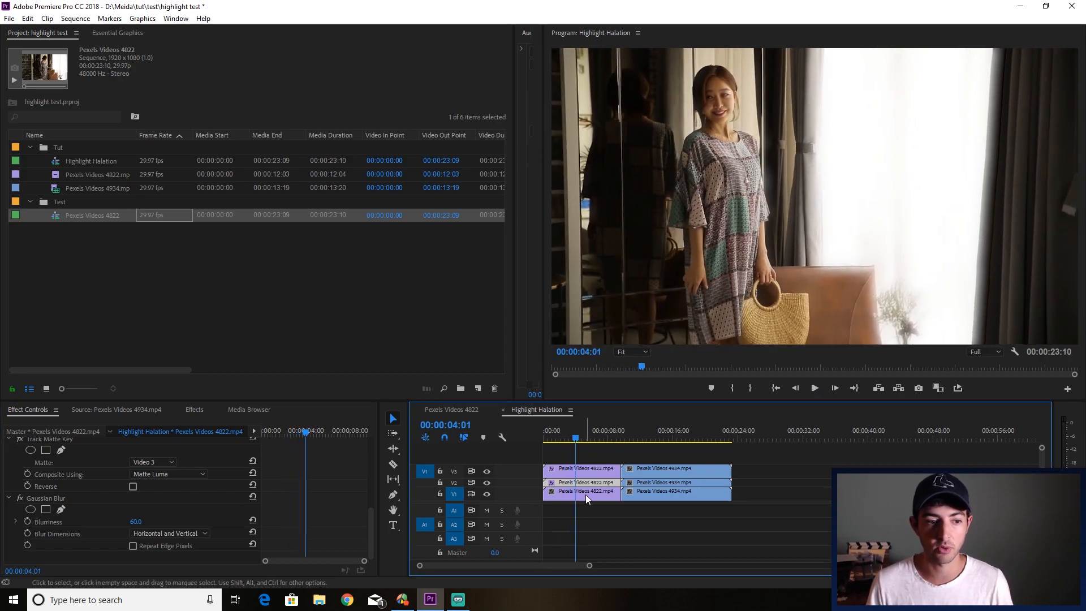
Reduce the contrast of the first V3 clip to 33 while V2 is hidden, and turn V2 back on
{"action": "left_click", "coordinate": [586, 475]}
{"action": "scroll", "coordinate": [304, 494], "scroll_direction": "down", "scroll_amount": 5}
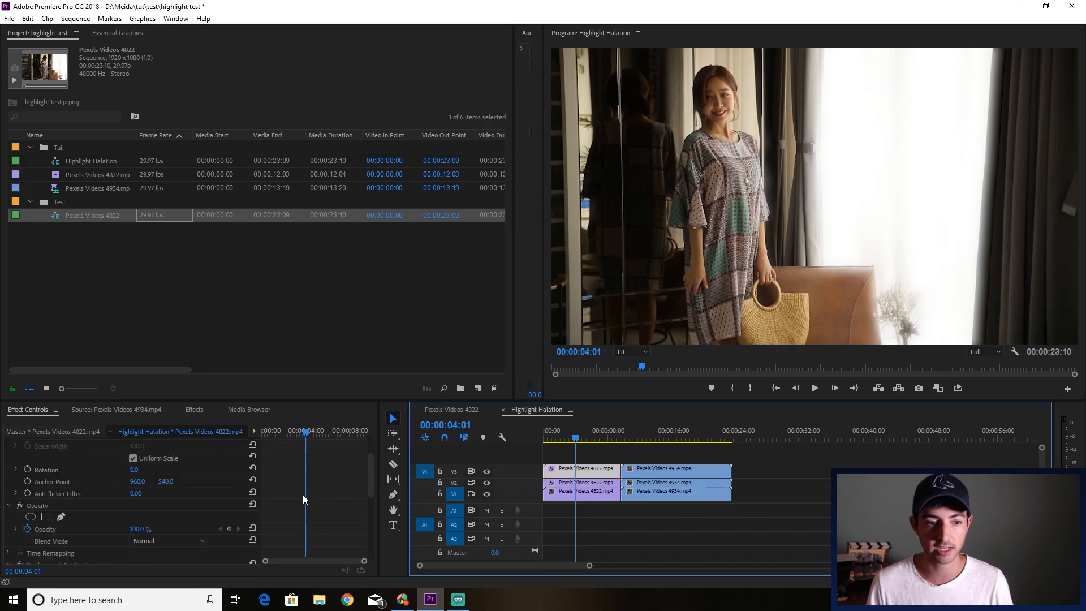
{"action": "left_click", "coordinate": [487, 482]}
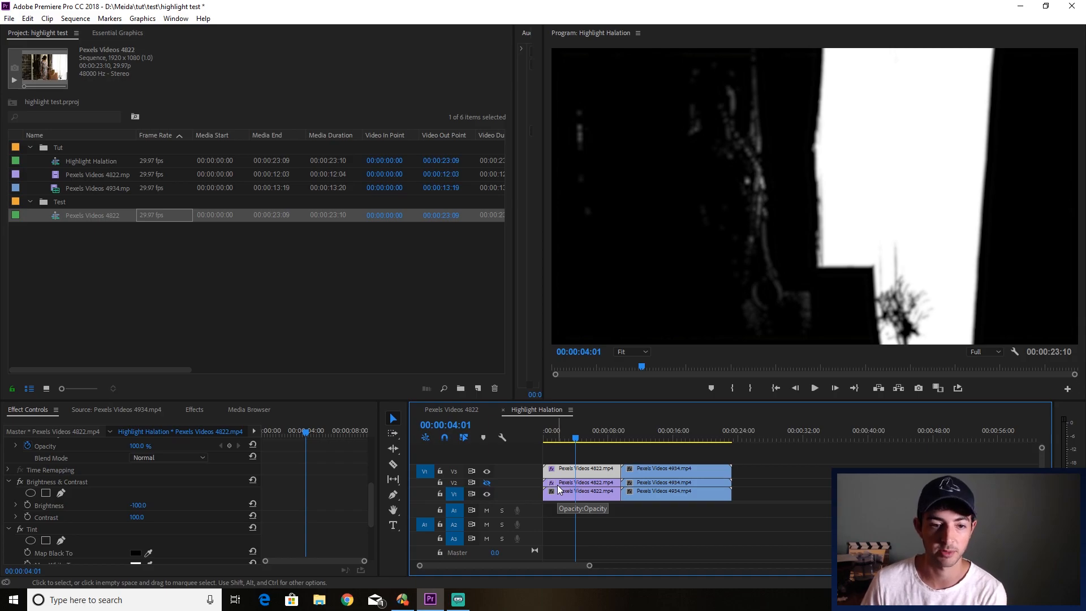
{"action": "mouse_move", "coordinate": [137, 506]}
{"action": "left_mouse_down"}
{"action": "mouse_move", "coordinate": [185, 506]}
{"action": "mouse_move", "coordinate": [95, 517]}
{"action": "mouse_move", "coordinate": [135, 506]}
{"action": "left_mouse_up"}
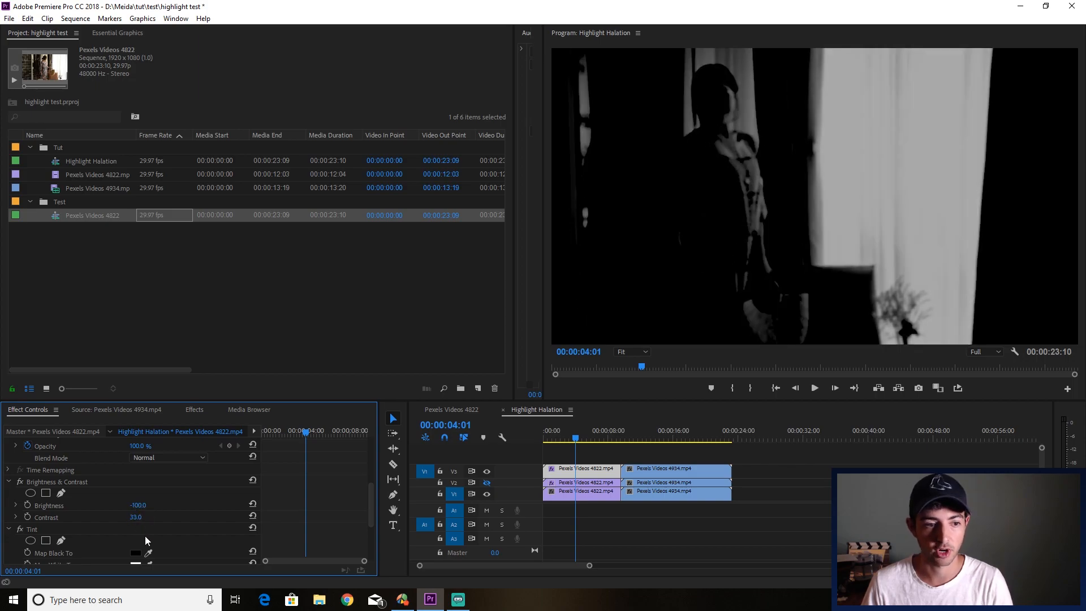
{"action": "left_click", "coordinate": [487, 482]}
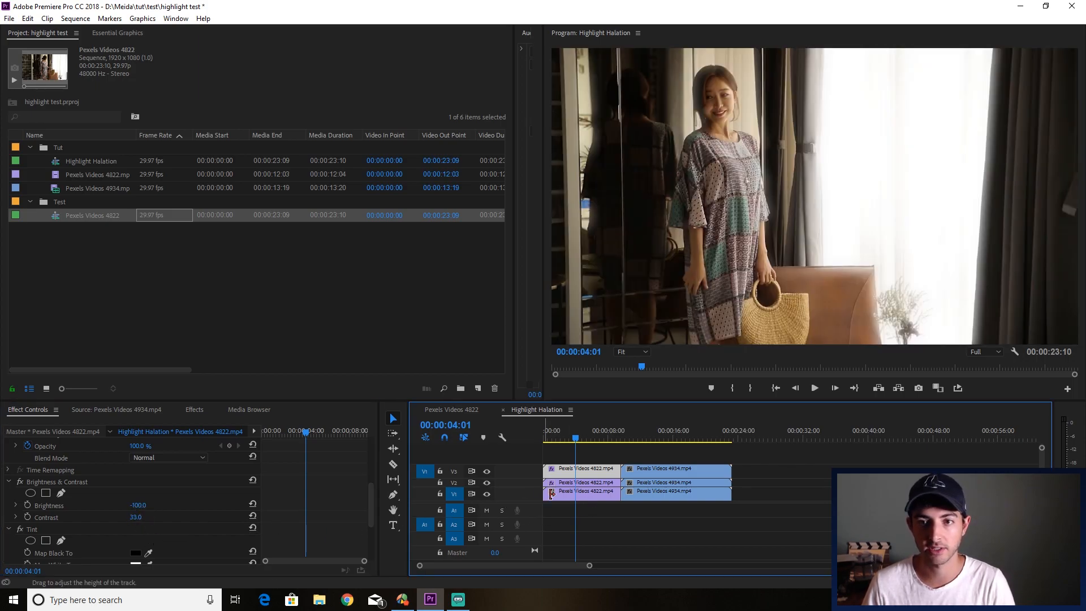
Compare the first clip with V3 off and on, and play it back to preview the glow
{"action": "left_click", "coordinate": [486, 471]}
{"action": "left_click", "coordinate": [487, 471]}
{"action": "key", "text": "space"}
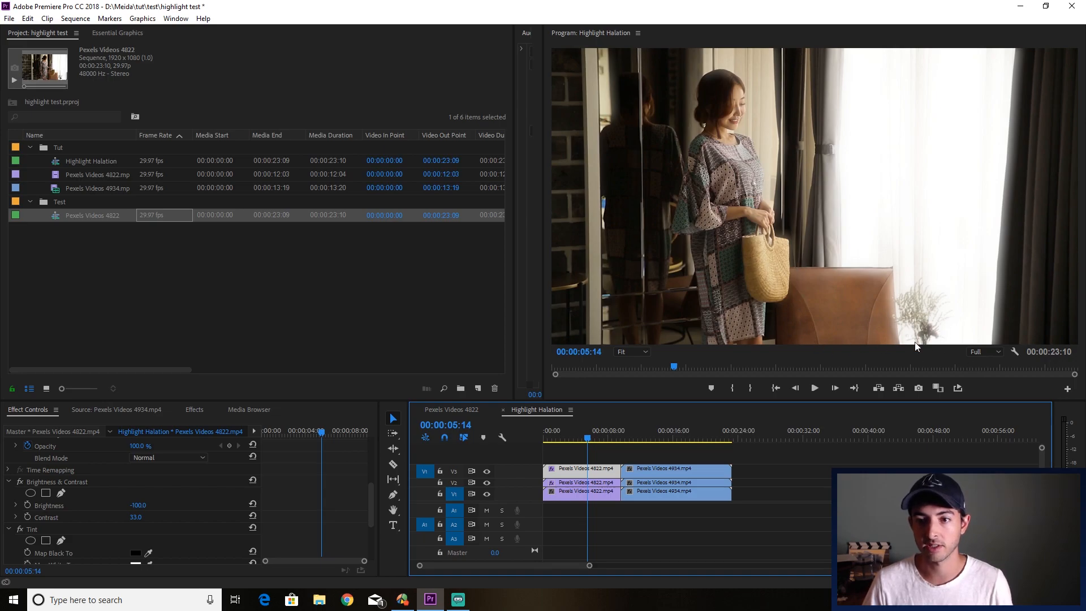
Set the first V2 clip's blend mode to Screen and compare the image with V3 off and on
{"action": "left_click", "coordinate": [562, 482]}
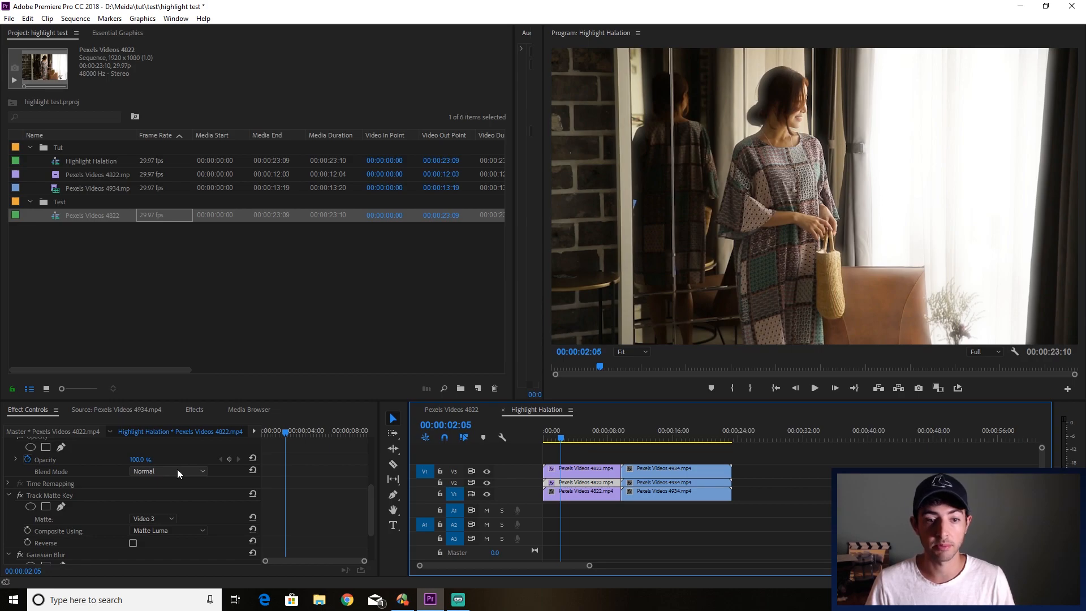
{"action": "left_click", "coordinate": [176, 471]}
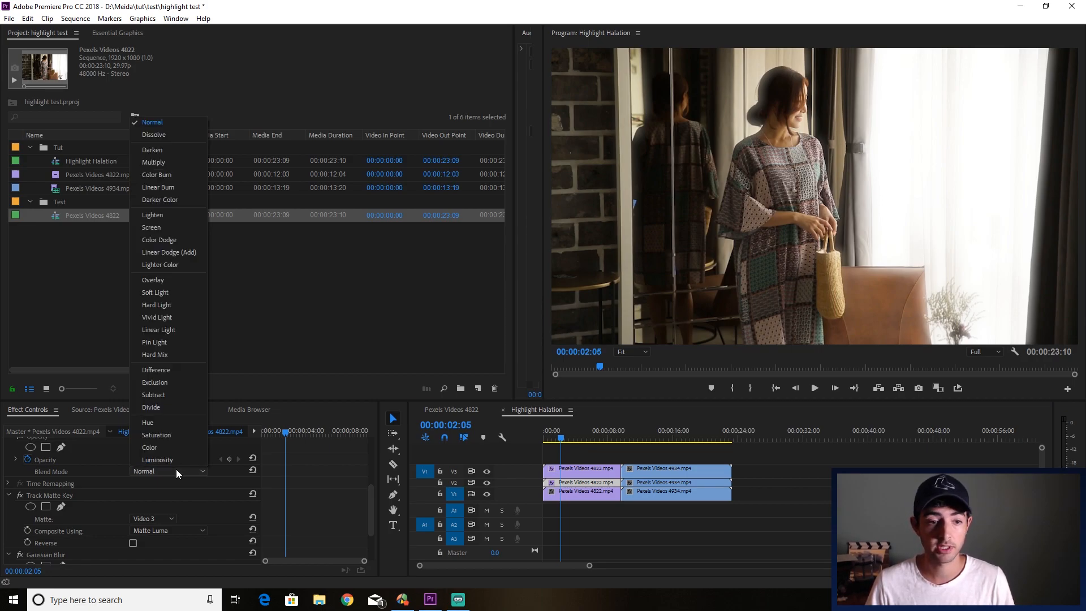
{"action": "left_click", "coordinate": [174, 227]}
{"action": "left_click", "coordinate": [487, 473]}
{"action": "left_click", "coordinate": [486, 473]}
Review the first V3 clip's effect settings, and turn off opacity keyframing on the first V2 clip and set its opacity to 67%
{"action": "left_click", "coordinate": [588, 469]}
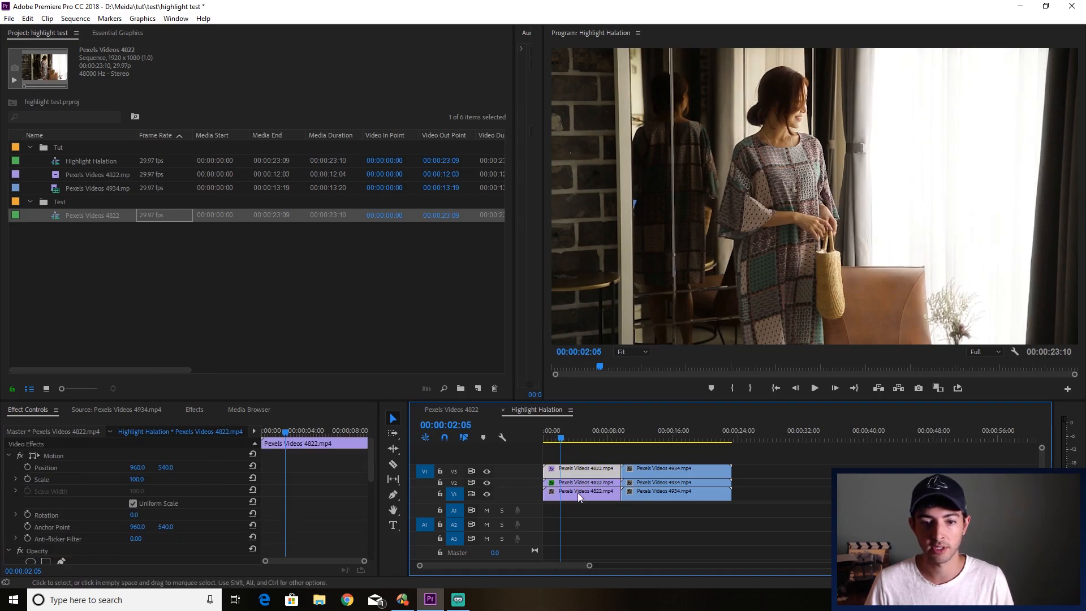
{"action": "scroll", "coordinate": [266, 508], "scroll_direction": "down", "scroll_amount": 5}
{"action": "scroll", "coordinate": [287, 517], "scroll_direction": "down", "scroll_amount": 1}
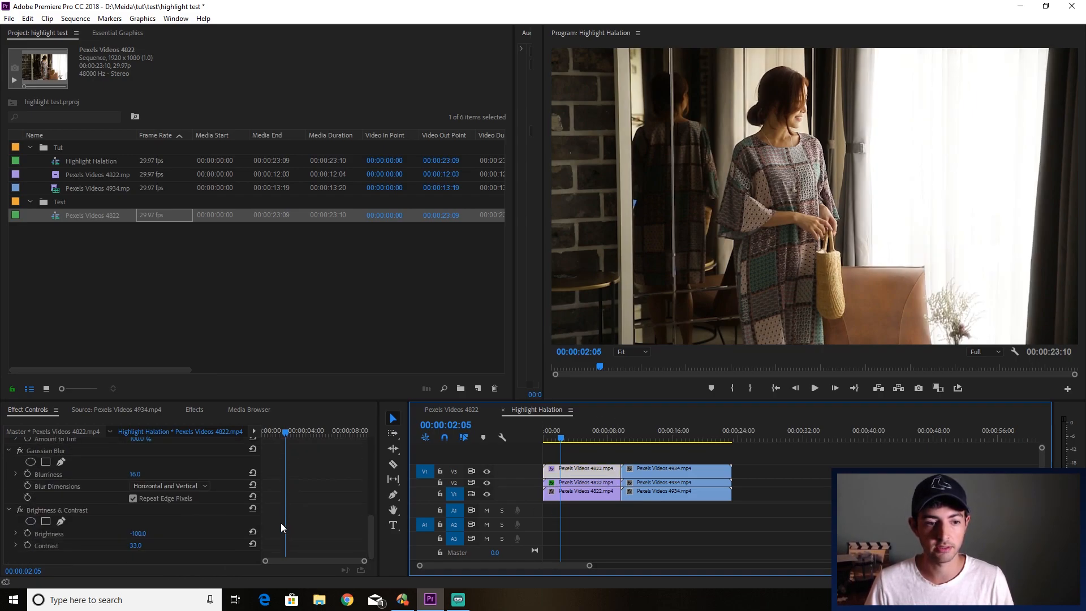
{"action": "left_click", "coordinate": [575, 483]}
{"action": "scroll", "coordinate": [275, 518], "scroll_direction": "down", "scroll_amount": 3}
{"action": "left_click", "coordinate": [29, 493]}
{"action": "mouse_move", "coordinate": [137, 495]}
{"action": "left_mouse_down"}
{"action": "mouse_move", "coordinate": [81, 495]}
{"action": "mouse_move", "coordinate": [119, 496]}
{"action": "left_mouse_up"}
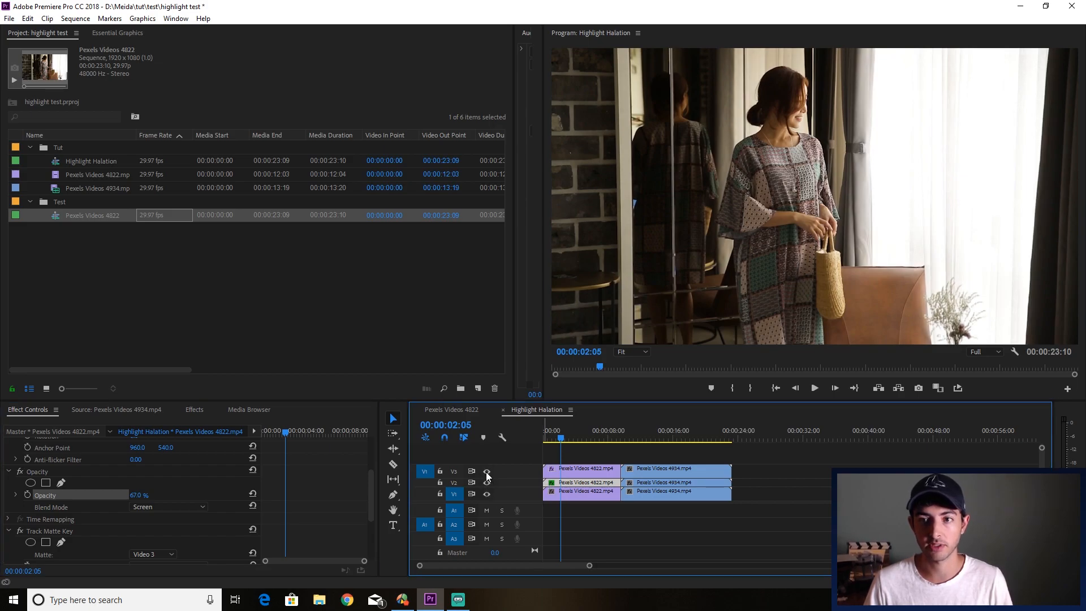
Paste the first V2 clip's Motion, Track Matte Key and Gaussian Blur attributes onto the second V2 clip
{"action": "left_click", "coordinate": [661, 453]}
{"action": "left_click", "coordinate": [651, 437]}
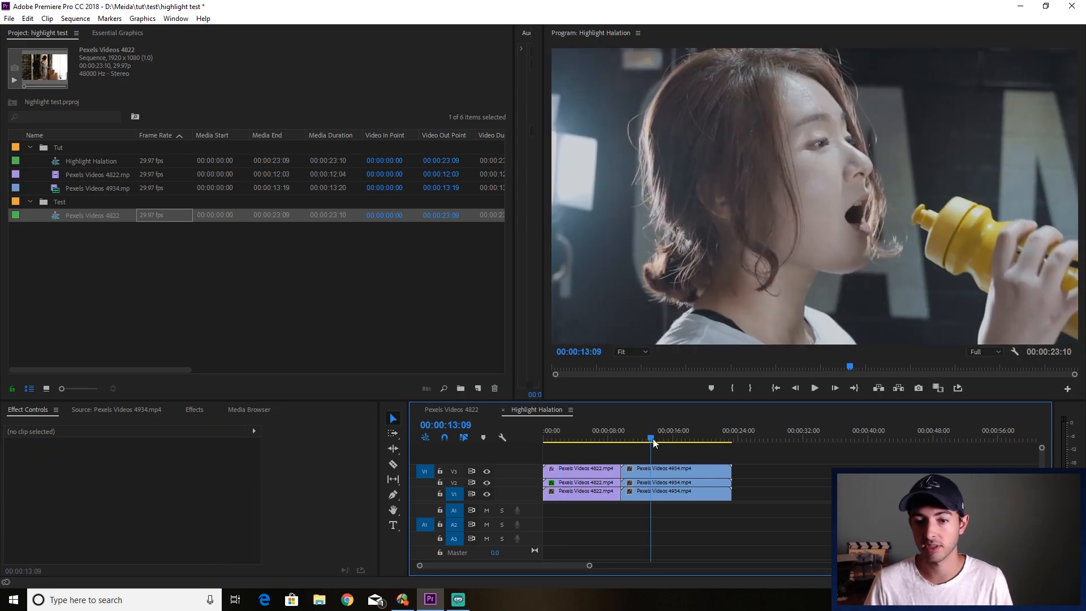
{"action": "left_click", "coordinate": [598, 483]}
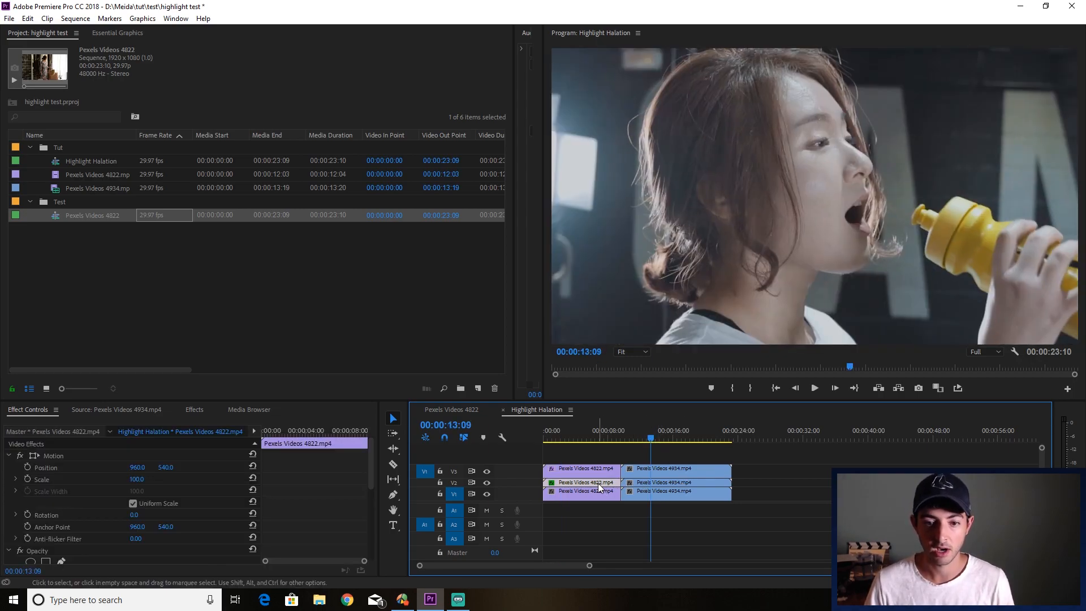
{"action": "right_click", "coordinate": [658, 484]}
{"action": "left_click", "coordinate": [714, 90]}
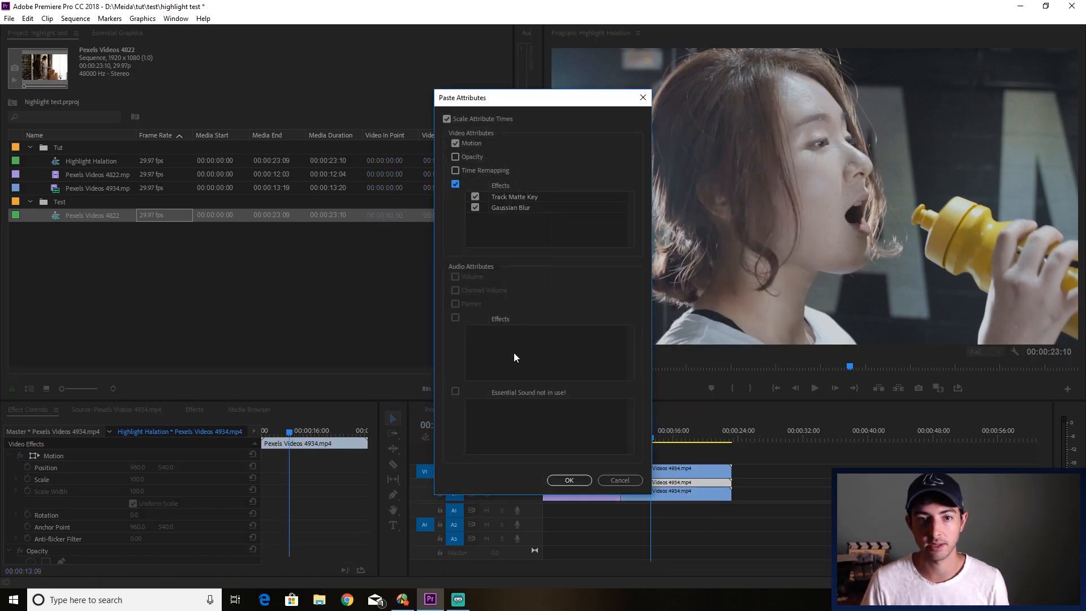
{"action": "left_click", "coordinate": [570, 479]}
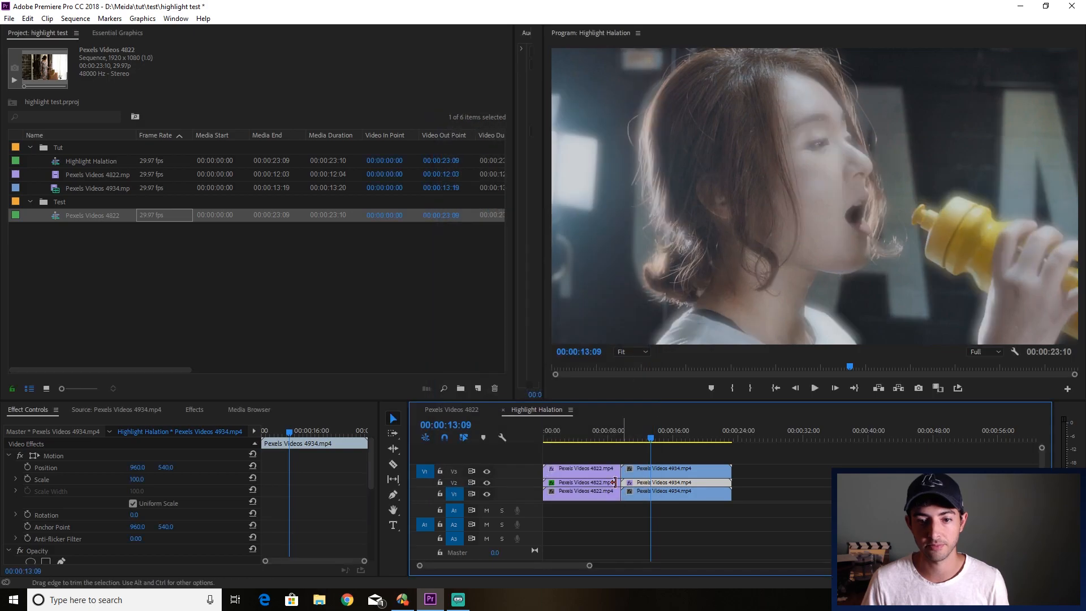
Paste the first V3 clip's attributes, including Tint, Gaussian Blur and Brightness & Contrast, onto the second V3 clip
{"action": "right_click", "coordinate": [657, 471]}
{"action": "left_click", "coordinate": [705, 100]}
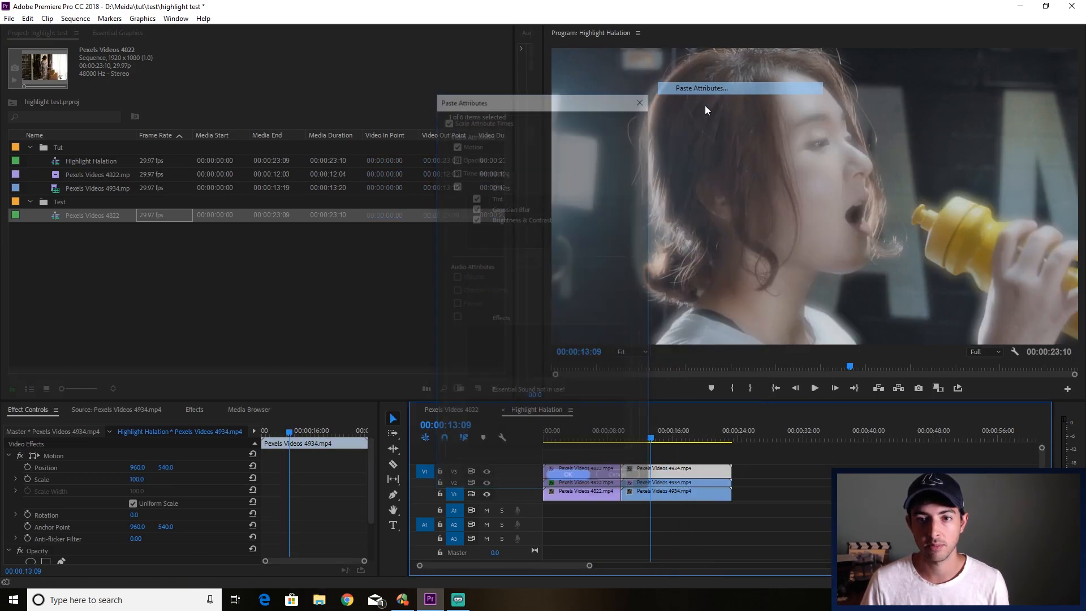
{"action": "left_click", "coordinate": [569, 485]}
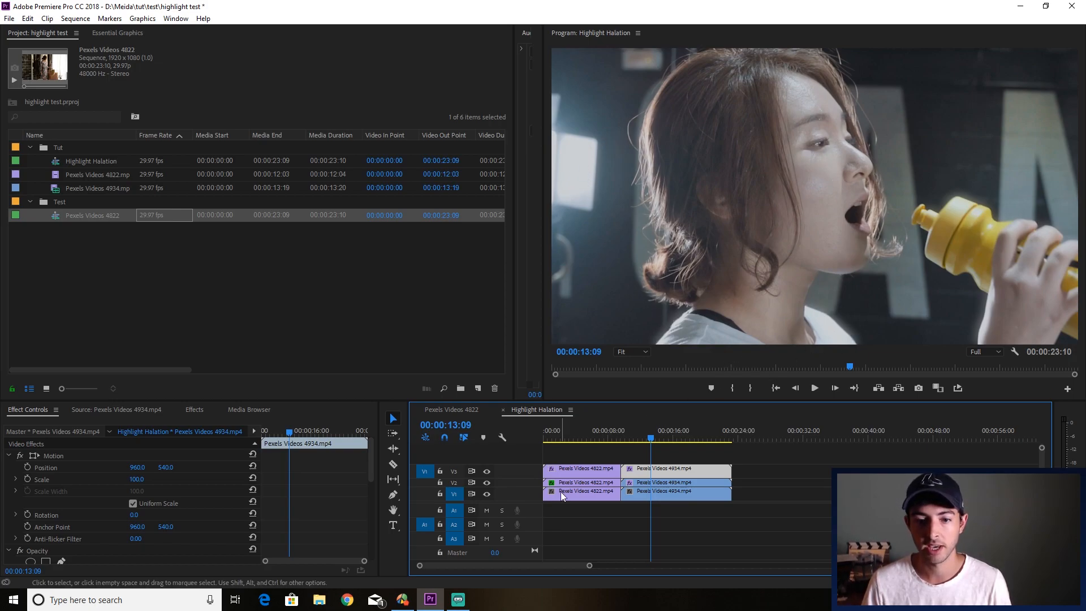
With V2 hidden, set the second V3 clip's brightness to -53 and contrast to 86, and turn V2 back on
{"action": "left_click", "coordinate": [656, 483]}
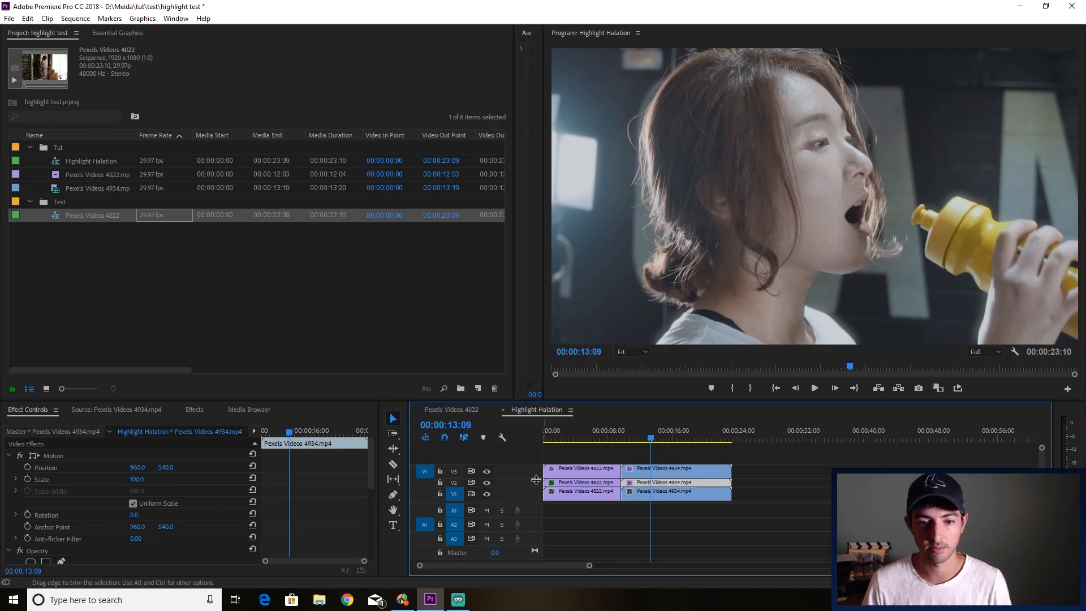
{"action": "left_click", "coordinate": [487, 483]}
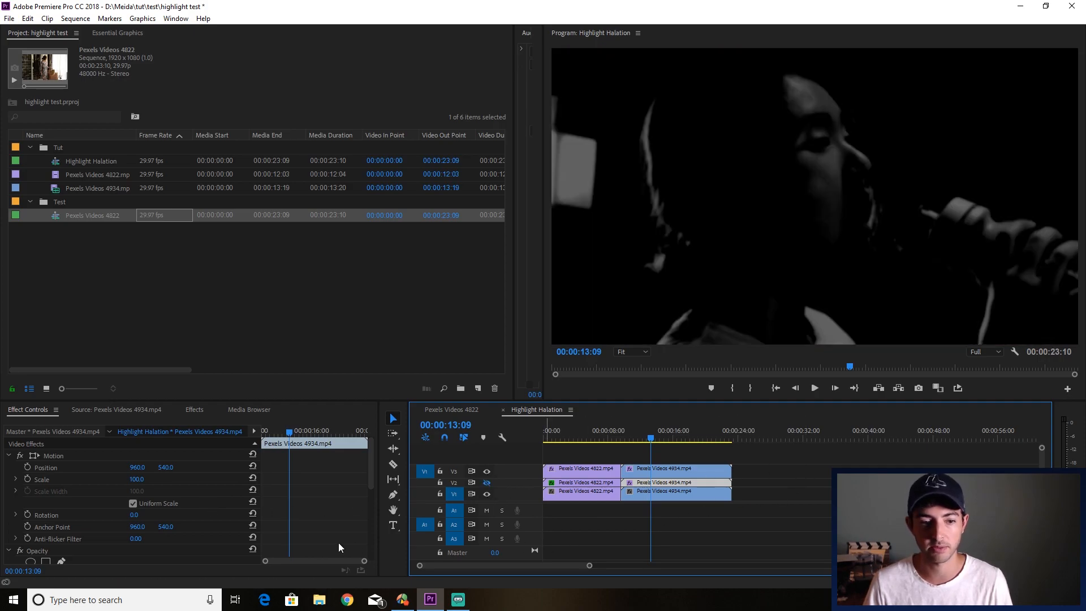
{"action": "scroll", "coordinate": [341, 514], "scroll_direction": "down", "scroll_amount": 3}
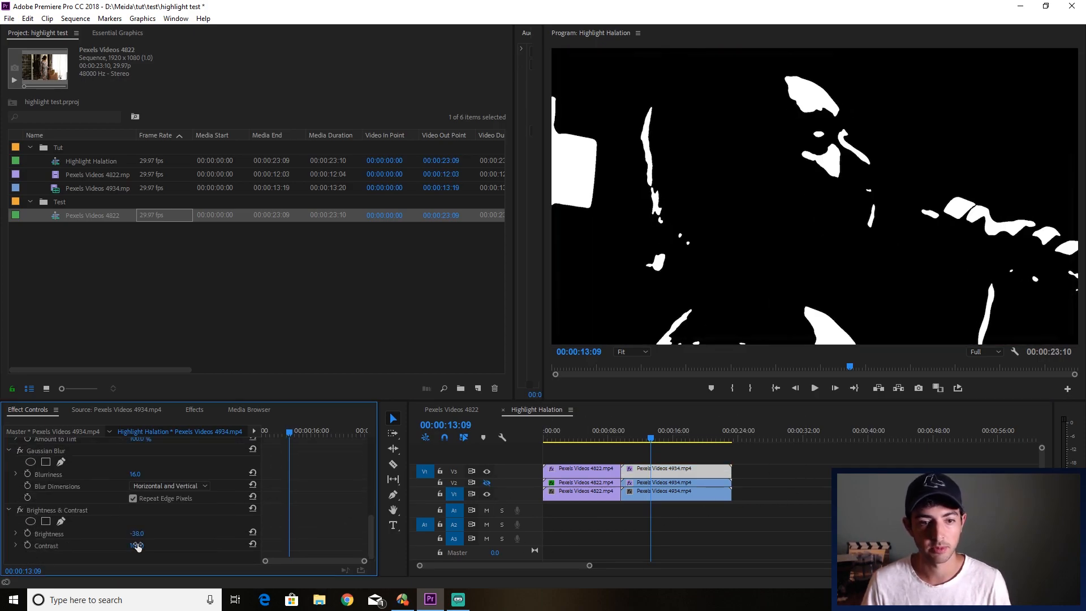
{"action": "mouse_move", "coordinate": [138, 545]}
{"action": "left_mouse_down"}
{"action": "mouse_move", "coordinate": [114, 545]}
{"action": "mouse_move", "coordinate": [148, 533]}
{"action": "mouse_move", "coordinate": [128, 534]}
{"action": "left_mouse_up"}
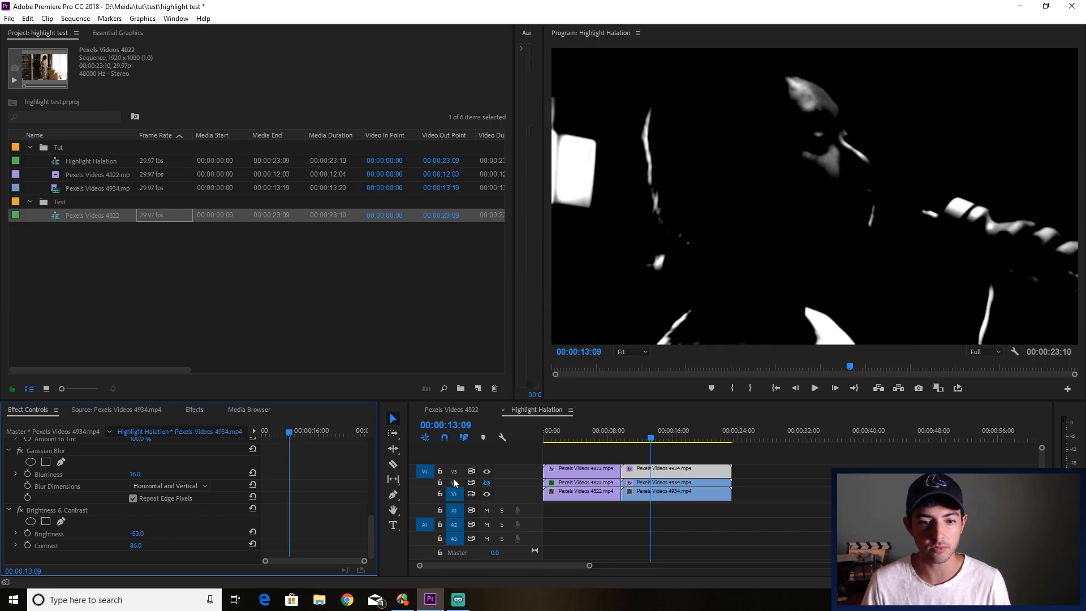
{"action": "left_click", "coordinate": [487, 483]}
Compare the second clip at 00:00:14:02 with V3 off and on, and preview its playback in full screen
{"action": "left_click_drag", "start_coordinate": [659, 434], "coordinate": [657, 434]}
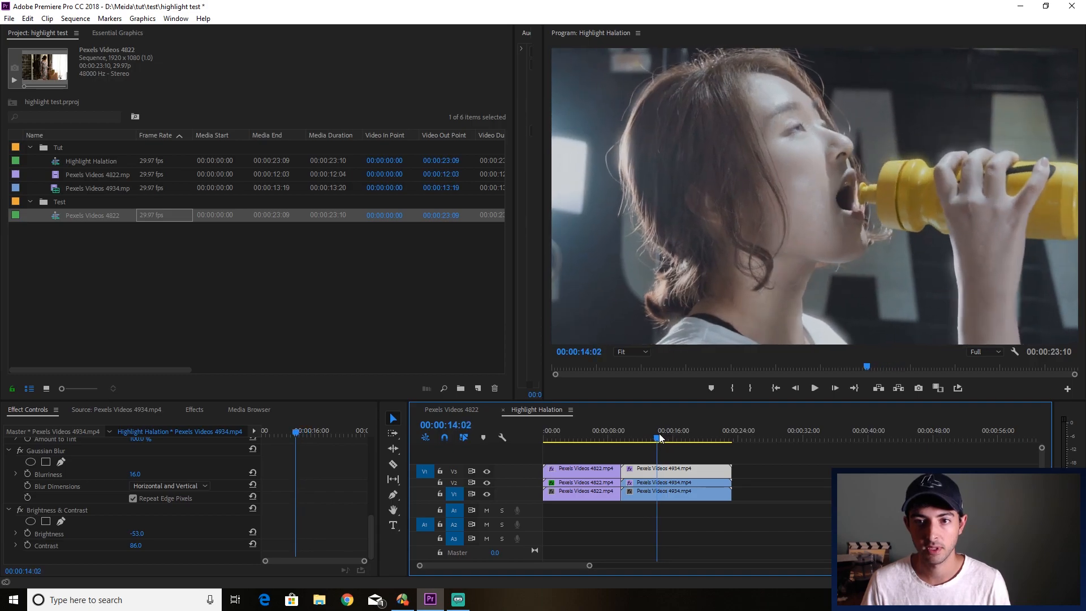
{"action": "left_click", "coordinate": [487, 472]}
{"action": "left_click", "coordinate": [487, 472]}
{"action": "left_click", "coordinate": [487, 472]}
{"action": "left_click", "coordinate": [487, 472]}
{"action": "left_click", "coordinate": [612, 281]}
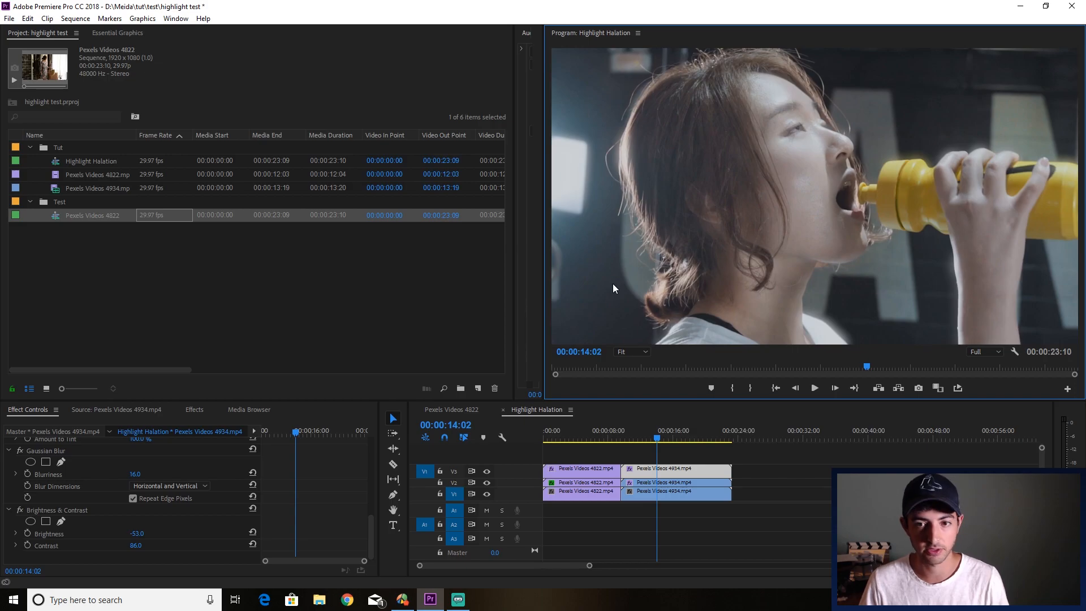
{"action": "key", "text": "ctrl+grave"}
{"action": "key", "text": "space"}
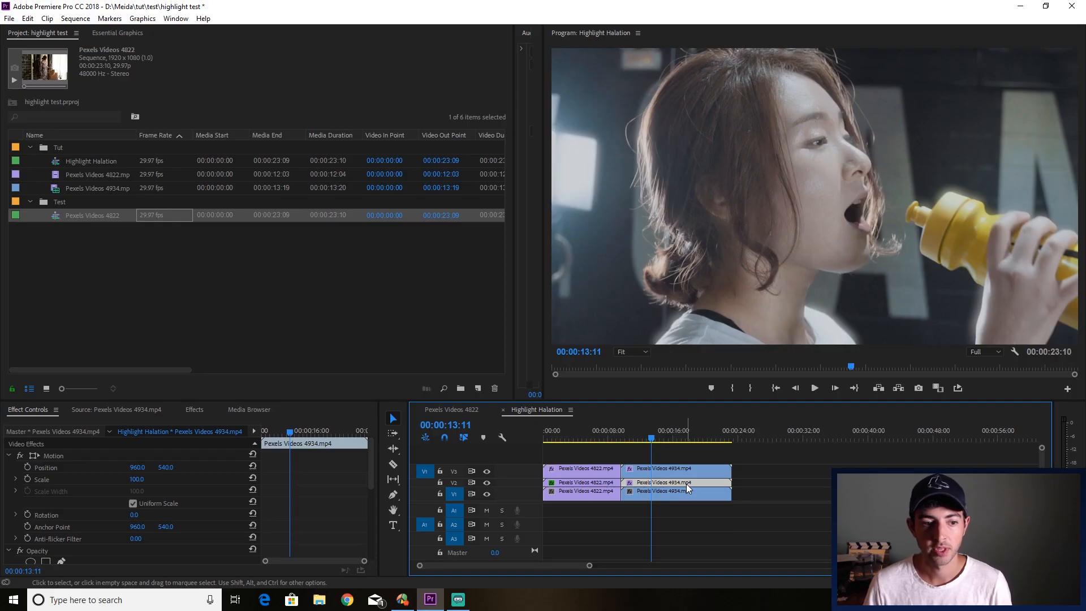
Reduce the second V3 clip's contrast to 13 while V2 is hidden, and turn V2 back on
{"action": "scroll", "coordinate": [295, 523], "scroll_direction": "down", "scroll_amount": 3}
{"action": "scroll", "coordinate": [294, 523], "scroll_direction": "down", "scroll_amount": 4}
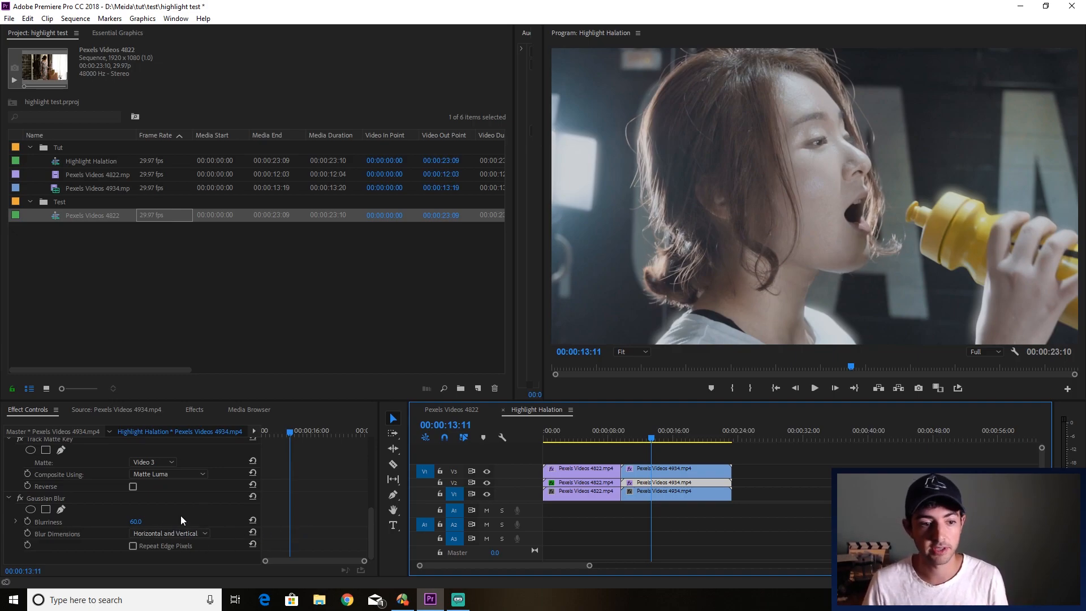
{"action": "left_click", "coordinate": [628, 470]}
{"action": "left_click", "coordinate": [486, 482]}
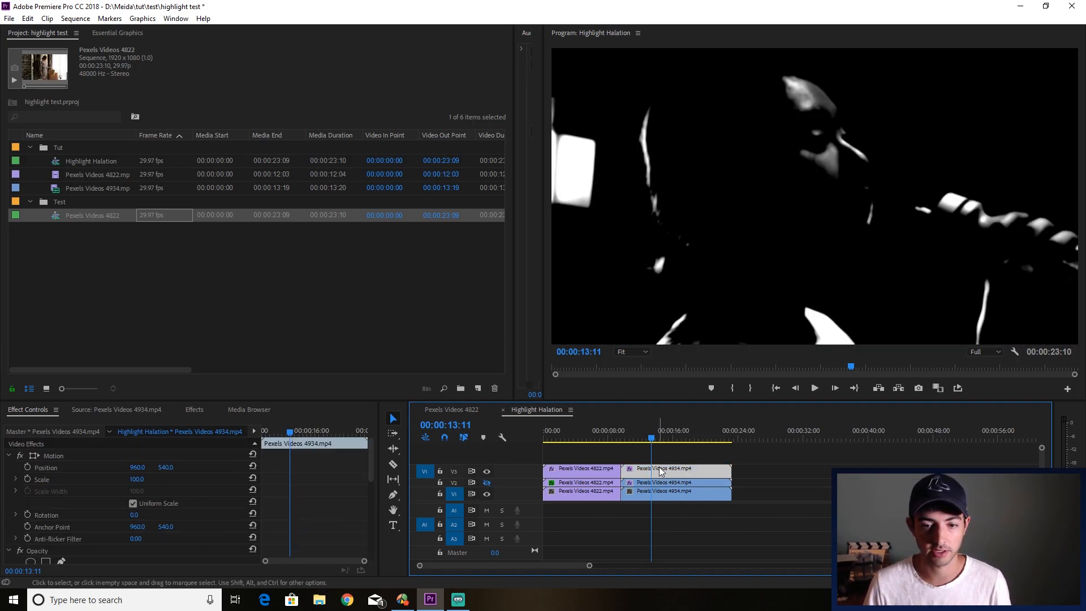
{"action": "scroll", "coordinate": [141, 543], "scroll_direction": "down", "scroll_amount": 6}
{"action": "left_click", "coordinate": [142, 547]}
{"action": "left_click_drag", "start_coordinate": [136, 546], "coordinate": [94, 545]}
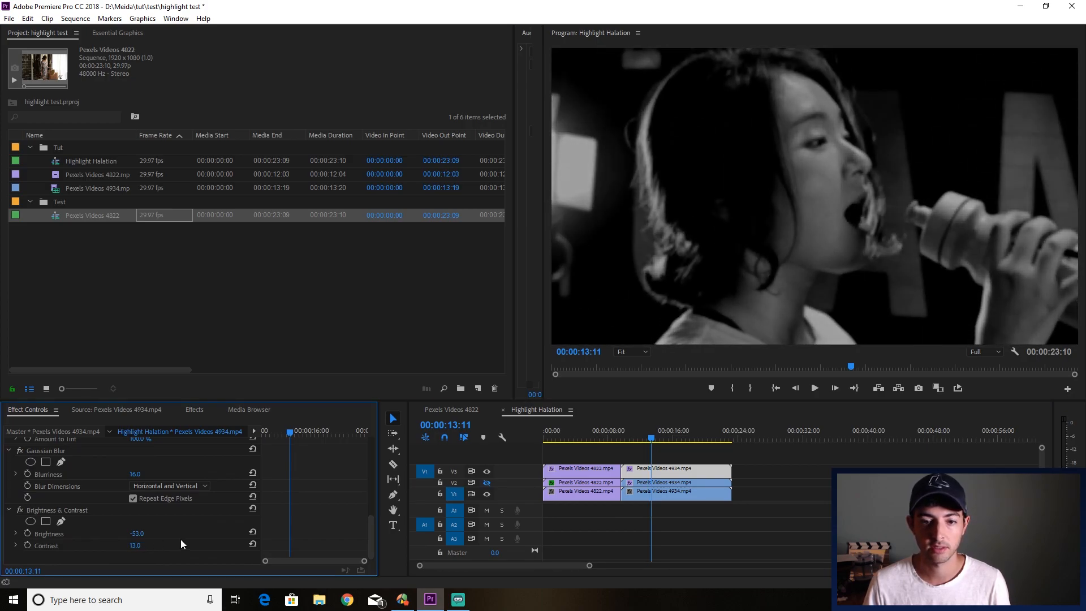
{"action": "left_click", "coordinate": [486, 483]}
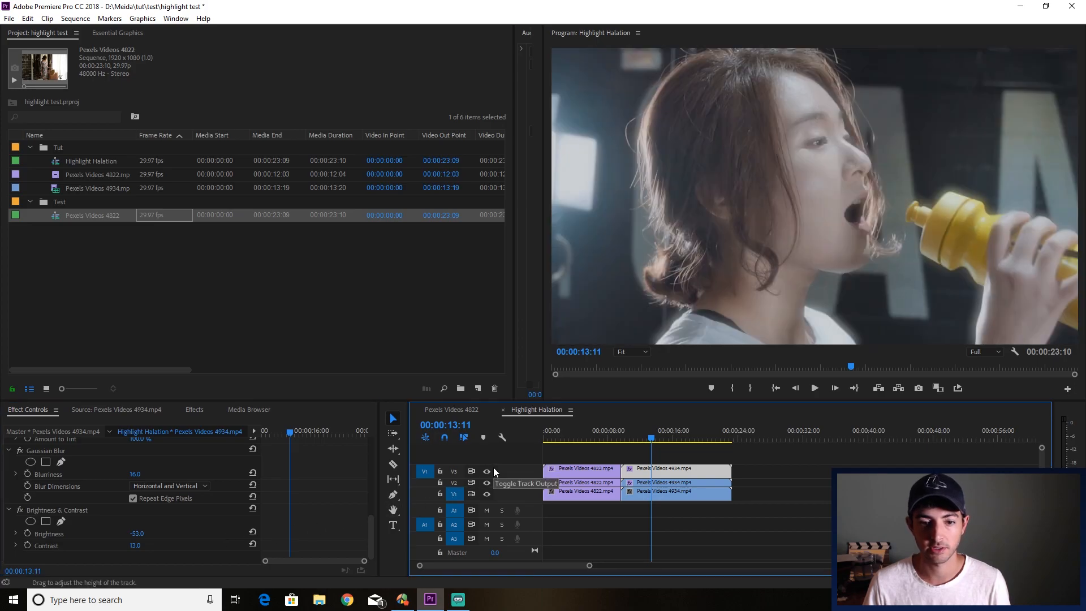
Compare the softened glow with V3 off and on, and play back the second clip in full screen
{"action": "left_click", "coordinate": [488, 471]}
{"action": "left_click", "coordinate": [488, 470]}
{"action": "left_click", "coordinate": [488, 471]}
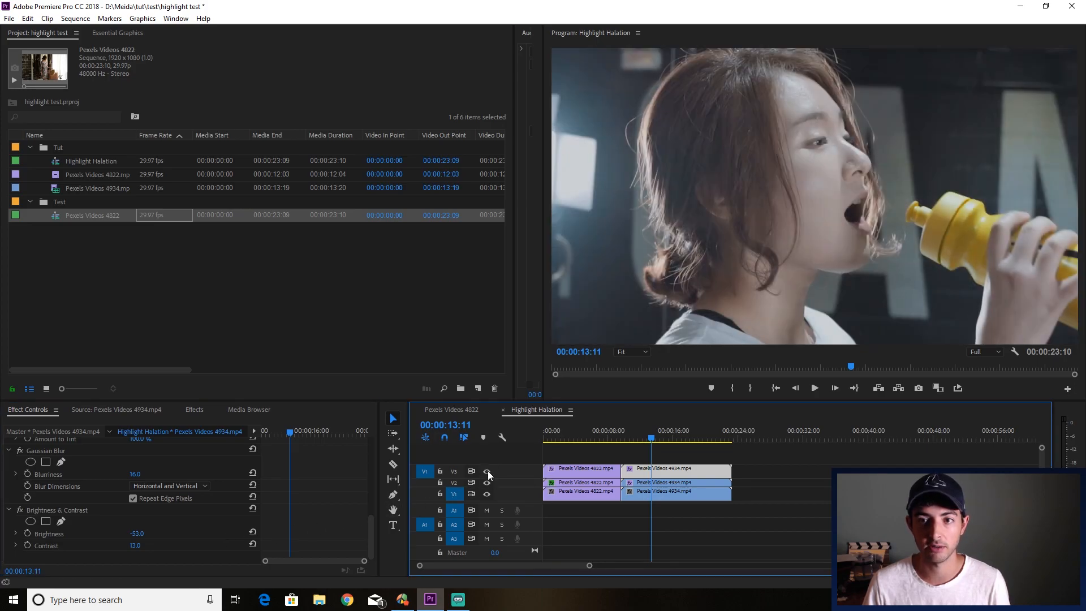
{"action": "left_click", "coordinate": [488, 471]}
{"action": "left_click", "coordinate": [637, 434]}
{"action": "key", "text": "space"}
{"action": "left_click", "coordinate": [678, 247]}
{"action": "key", "text": "ctrl+grave"}
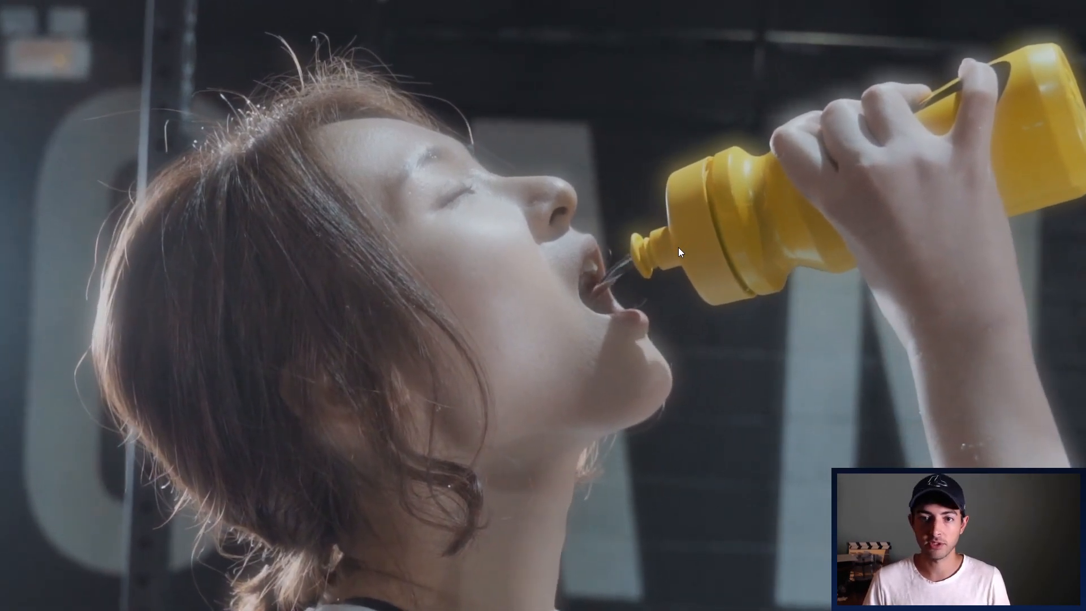
{"action": "key", "text": "ctrl+grave"}
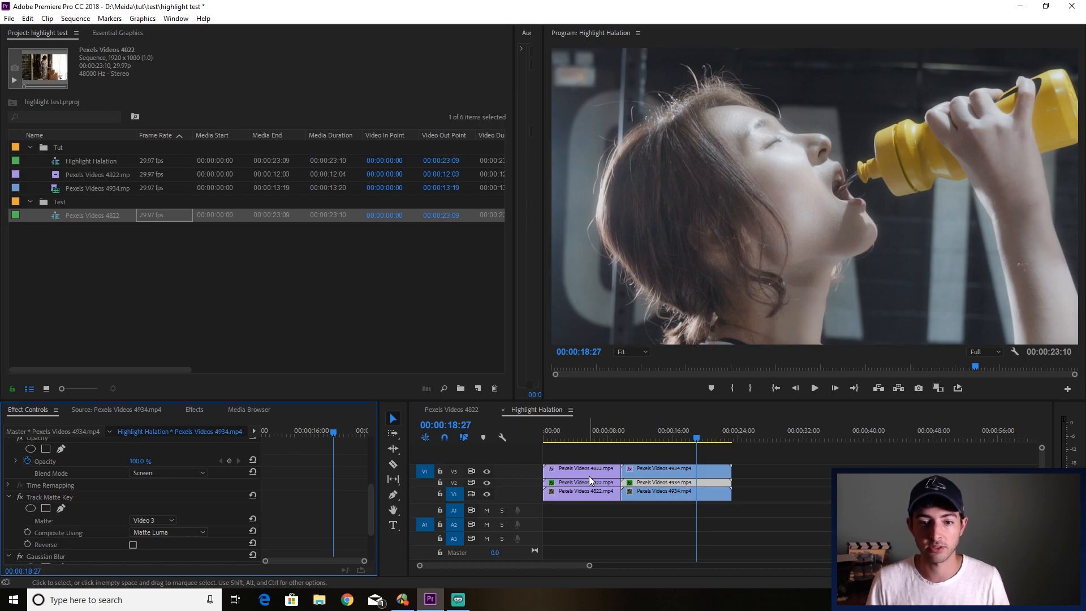
Toggle V3 off and on to compare the Screen-blended second clip, and move the playhead to 00:00:11:11
{"action": "left_click", "coordinate": [487, 472]}
{"action": "left_click", "coordinate": [486, 472]}
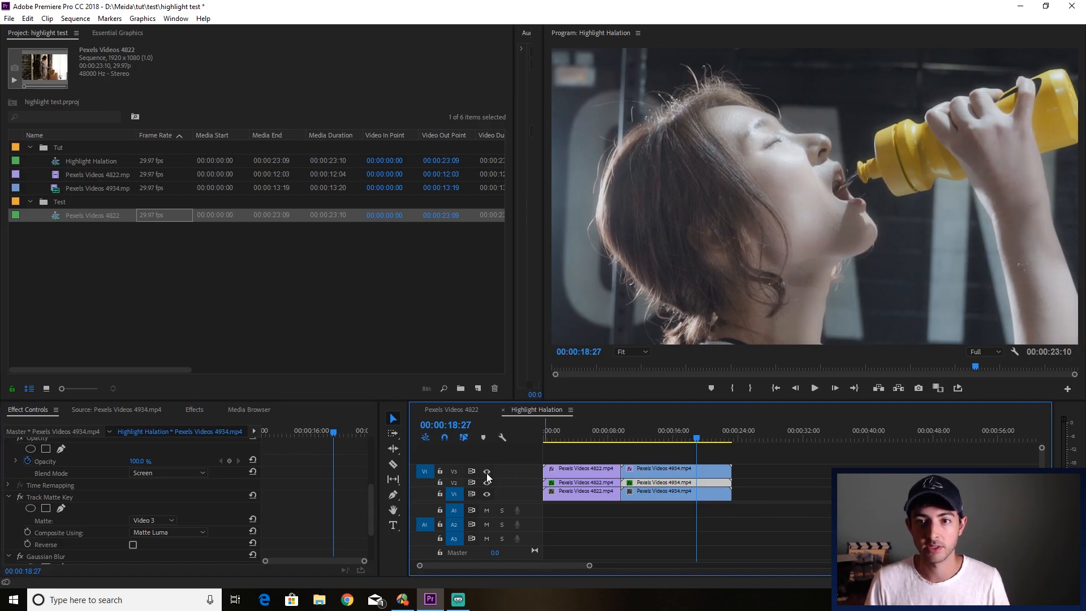
{"action": "left_click", "coordinate": [636, 432]}
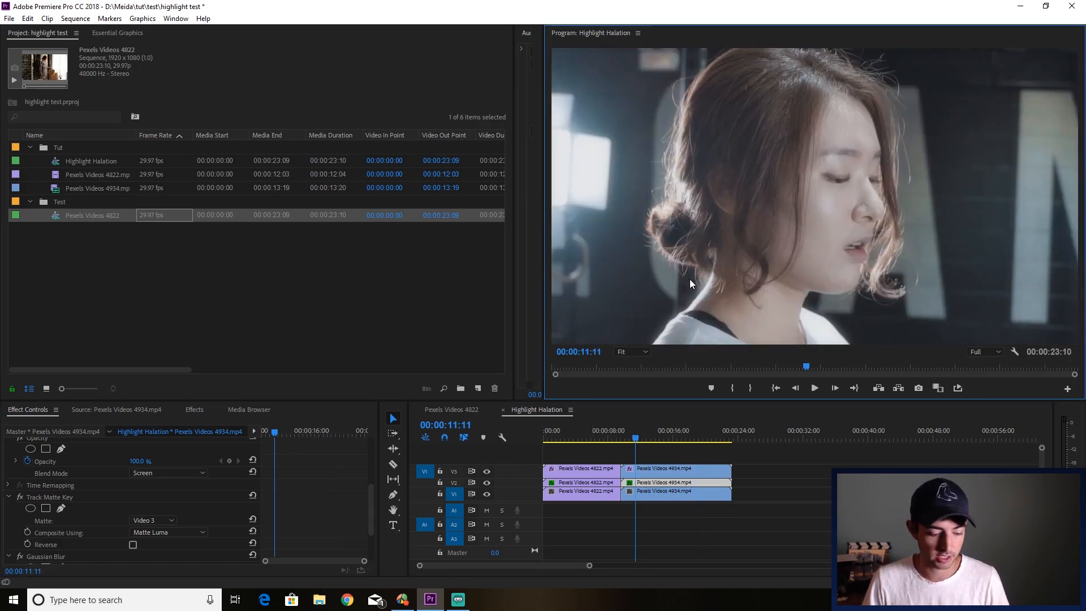